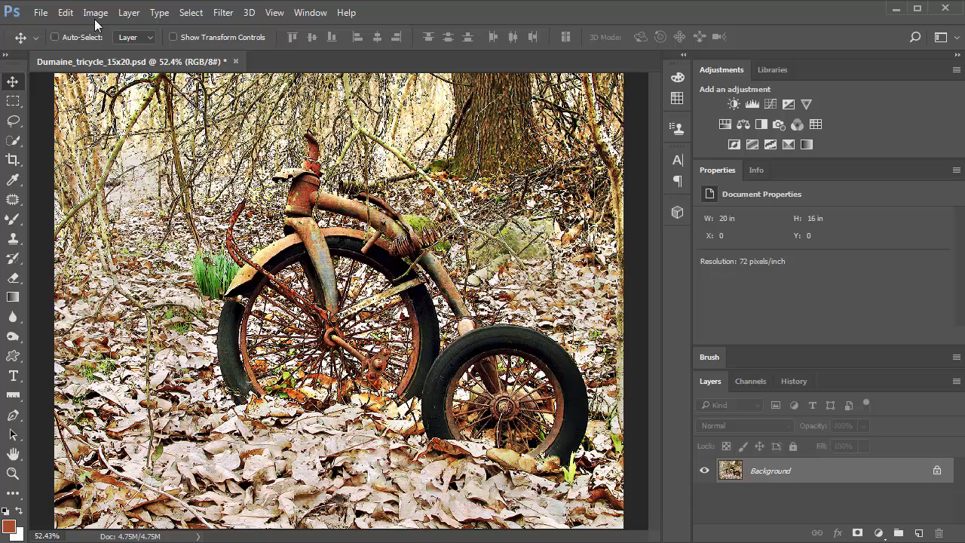
{"action": "left_click", "coordinate": [40, 12]}
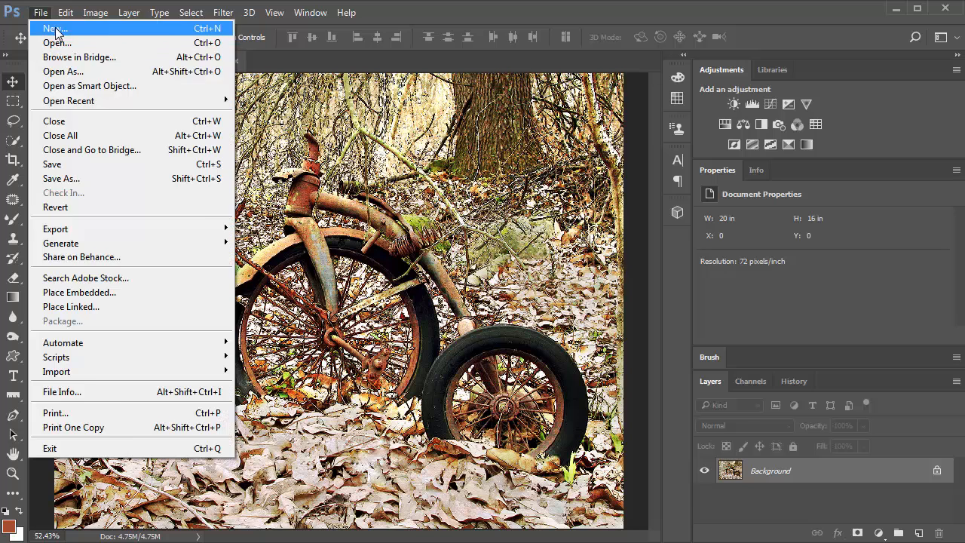
{"action": "left_click", "coordinate": [56, 30]}
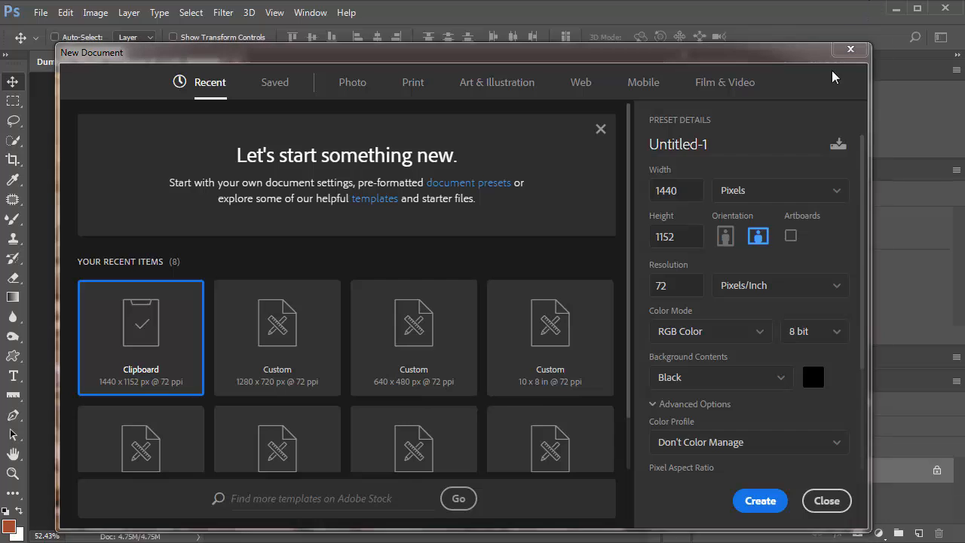
{"action": "left_click", "coordinate": [826, 501]}
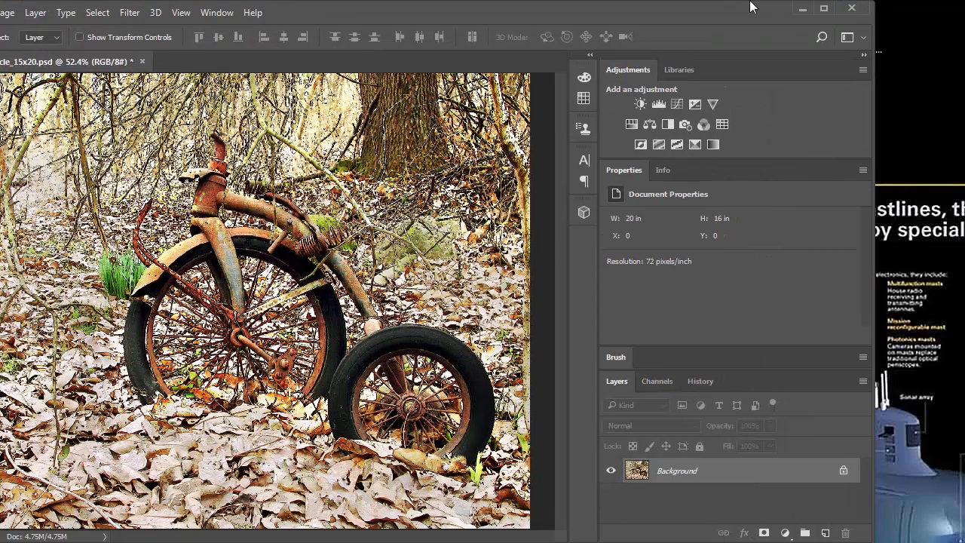
Step: Check the monitor's resolution in the Windows screen resolution settings, close them, and maximize the Photoshop window
{"action": "key", "text": "Tab"}
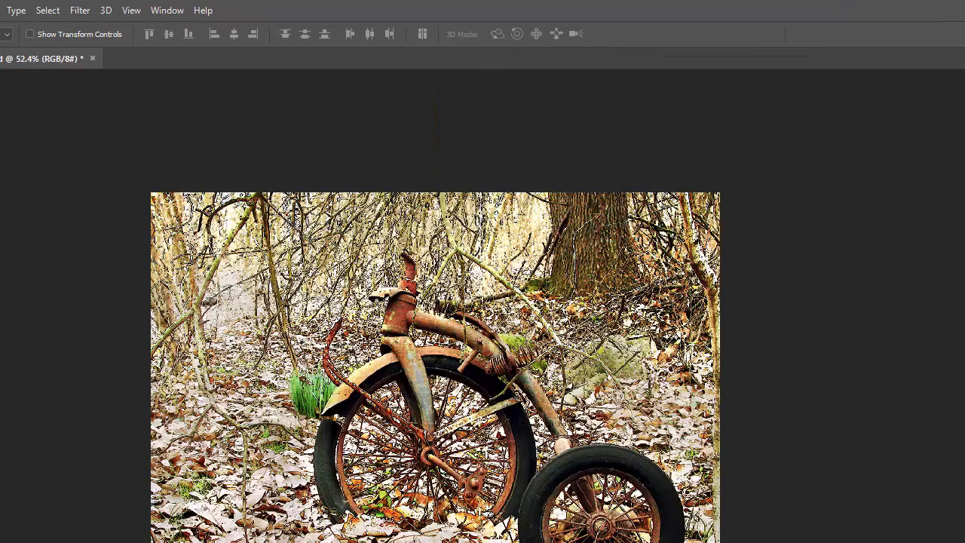
{"action": "key", "text": "Tab"}
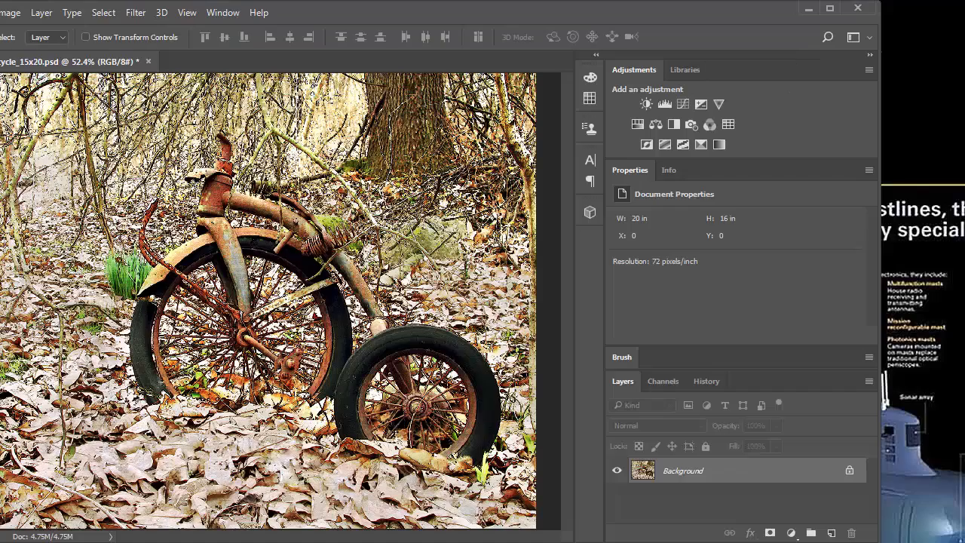
{"action": "right_click", "coordinate": [917, 35]}
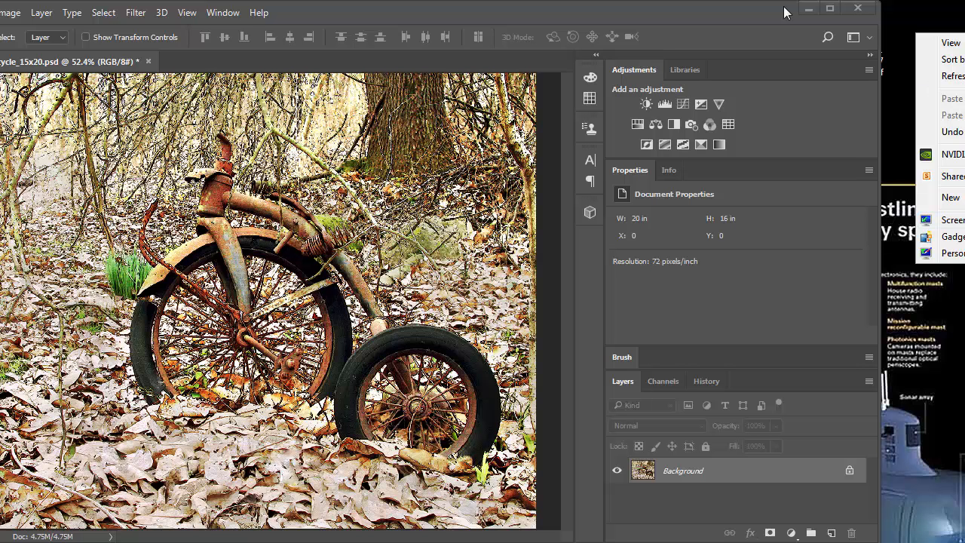
{"action": "left_click_drag", "start_coordinate": [783, 7], "coordinate": [690, 14]}
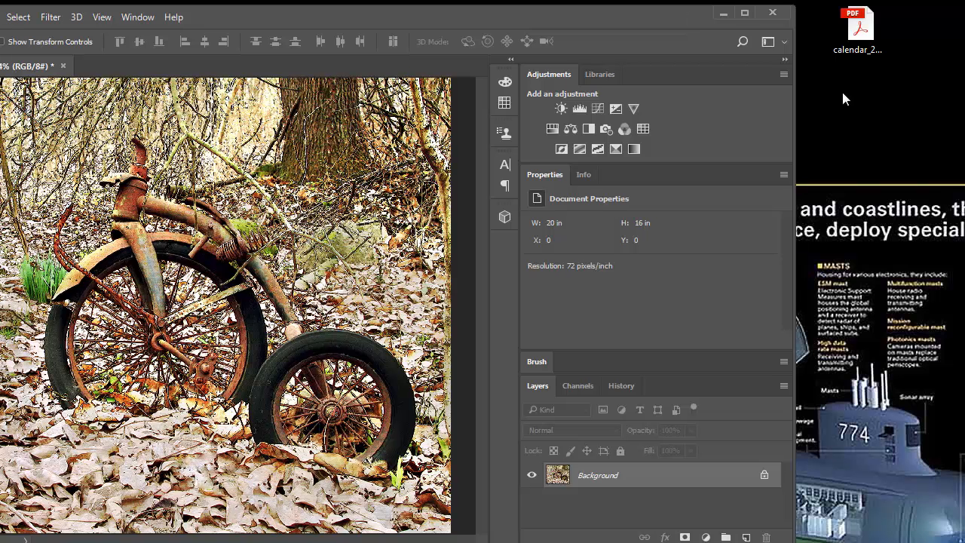
{"action": "right_click", "coordinate": [830, 95]}
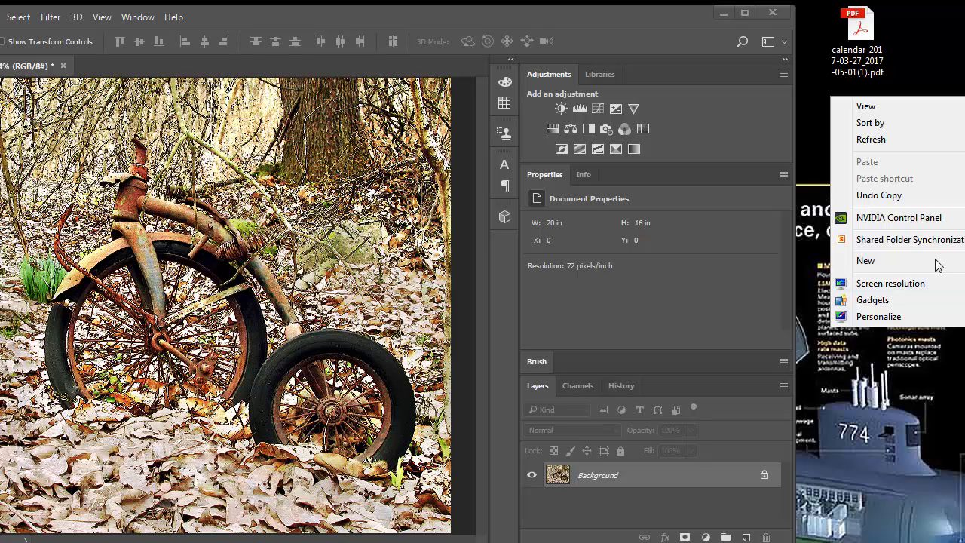
{"action": "left_click", "coordinate": [873, 285]}
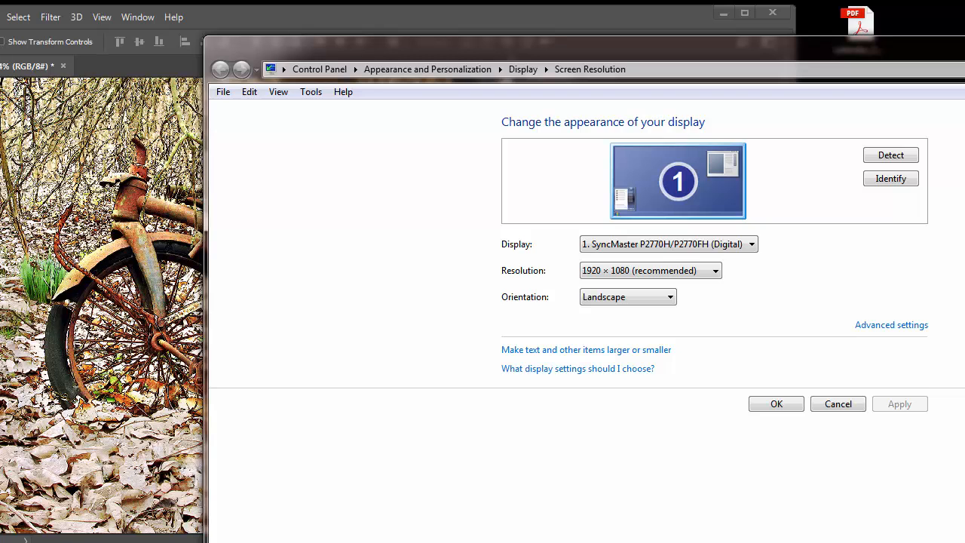
{"action": "left_click", "coordinate": [964, 43]}
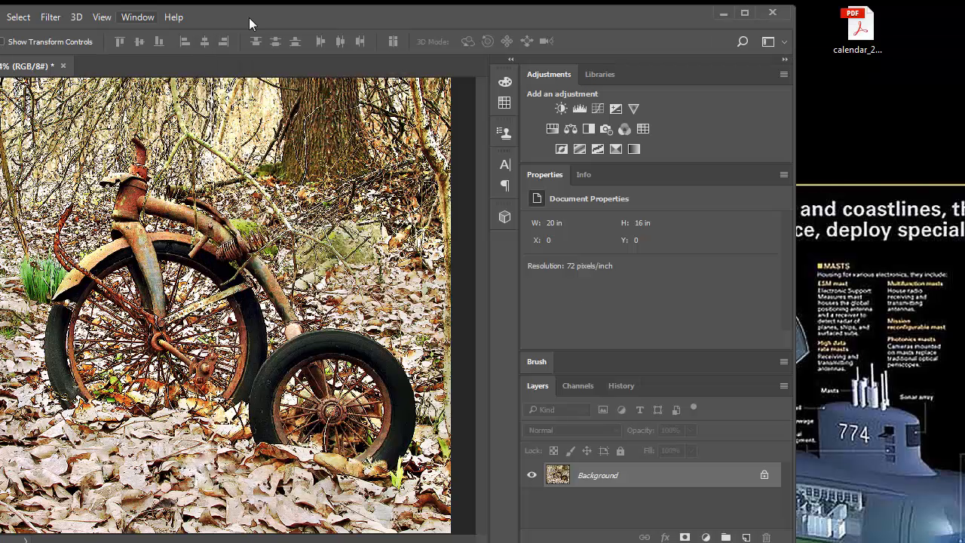
{"action": "double_click", "coordinate": [284, 20]}
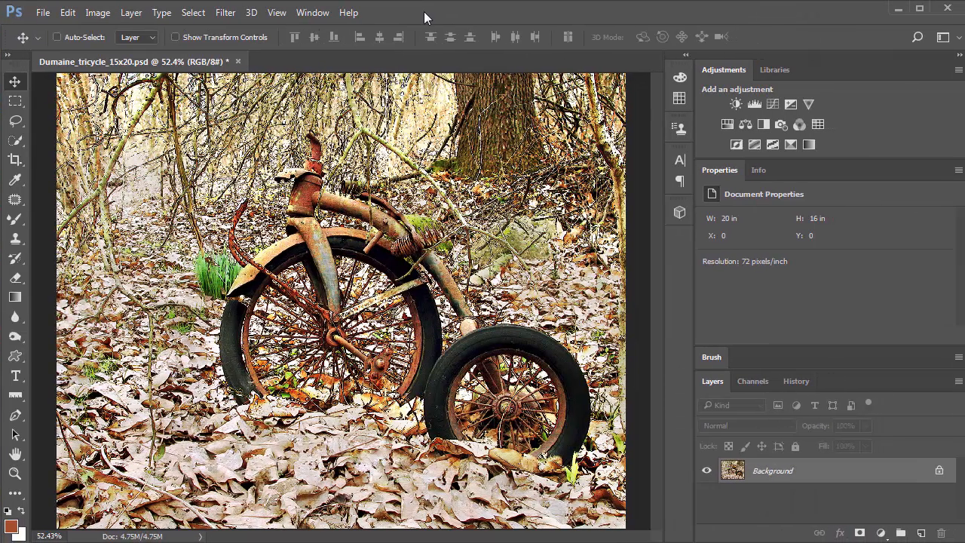
Step: Create a new document named Calendar, 1920 pixels wide and 1080 pixels high
{"action": "left_click", "coordinate": [45, 13]}
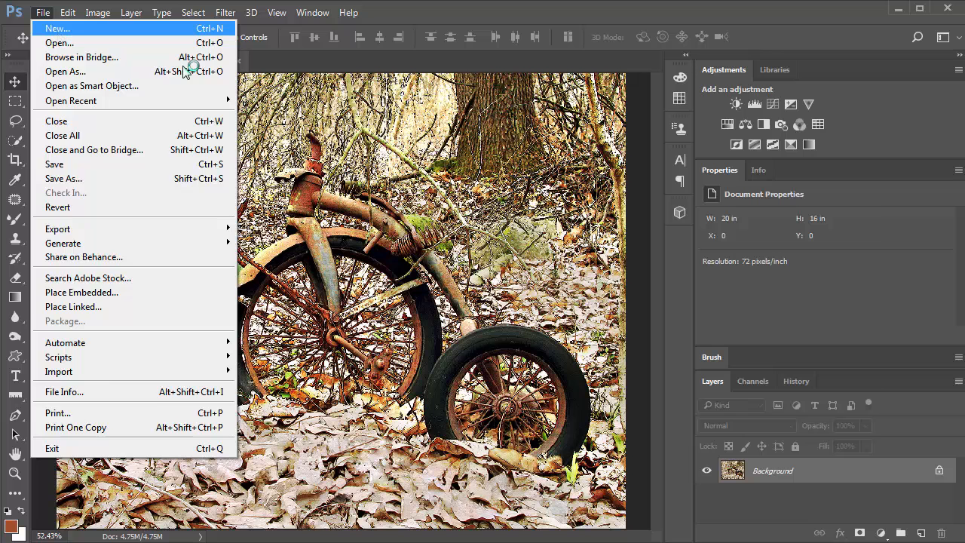
{"action": "left_click", "coordinate": [58, 32]}
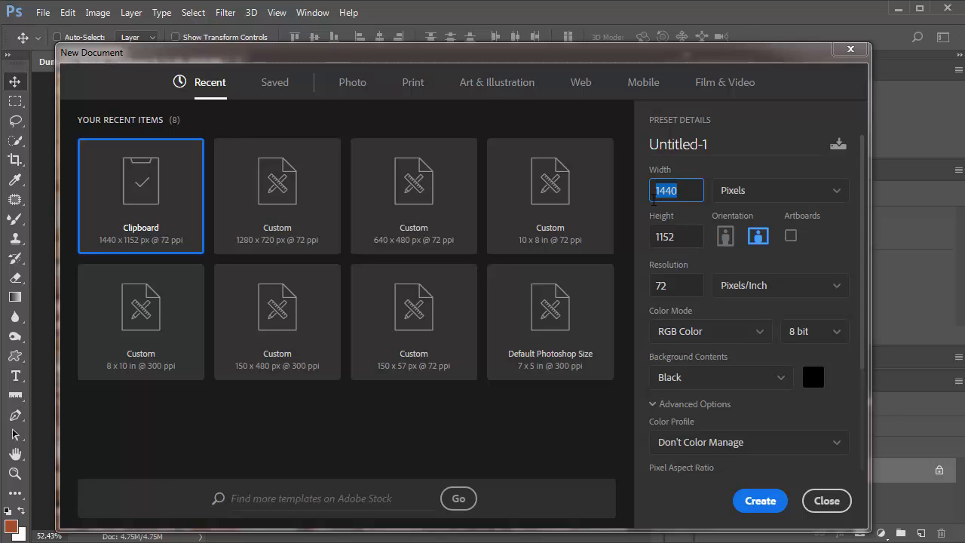
{"action": "type", "text": "0"}
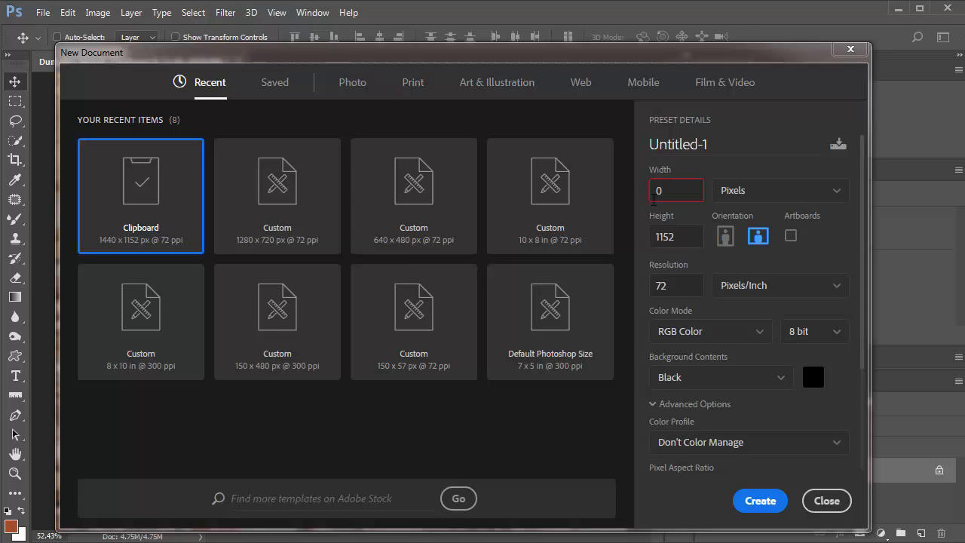
{"action": "key", "text": "BackSpace"}
{"action": "type", "text": "1920"}
{"action": "left_click", "coordinate": [650, 243]}
{"action": "type", "text": "10"}
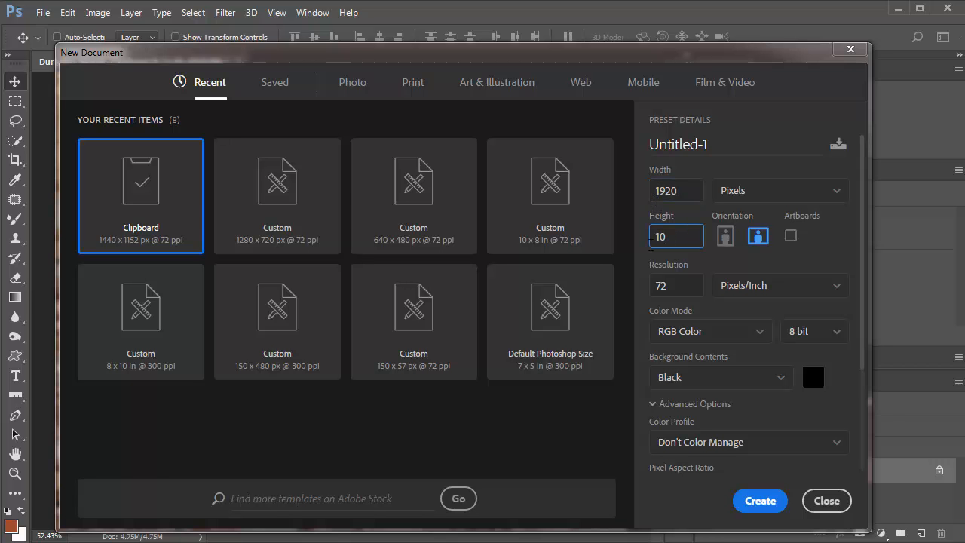
{"action": "type", "text": "80"}
{"action": "left_click", "coordinate": [639, 147]}
{"action": "type", "text": "Ca"}
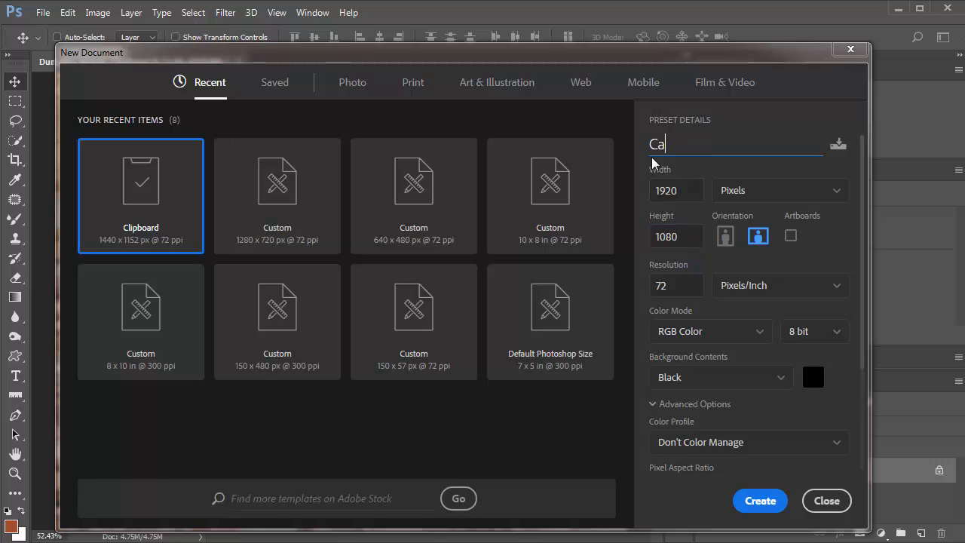
{"action": "type", "text": "lendar"}
{"action": "left_click", "coordinate": [769, 503]}
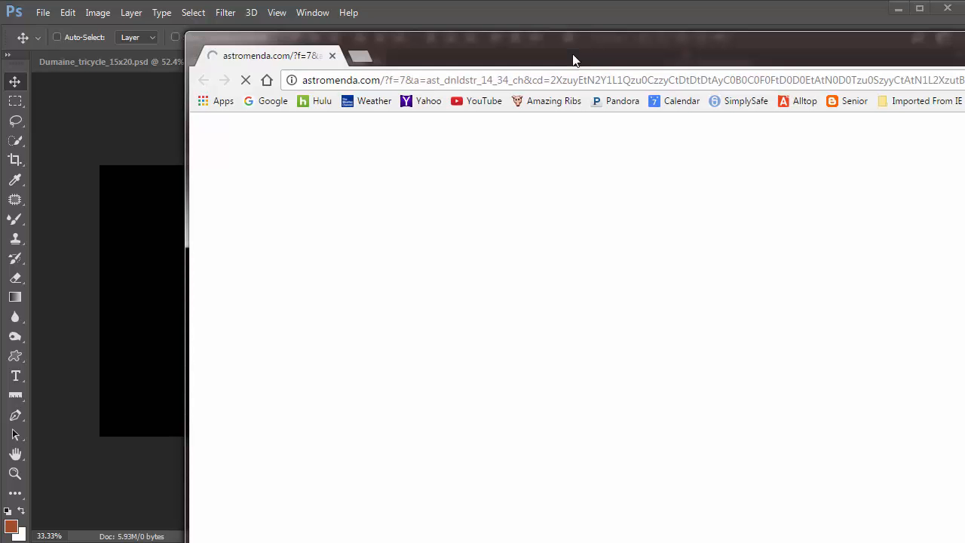
Step: Switch to Chrome, maximize its window, and go to google.com
{"action": "left_click_drag", "start_coordinate": [484, 51], "coordinate": [455, 50]}
{"action": "double_click", "coordinate": [453, 50]}
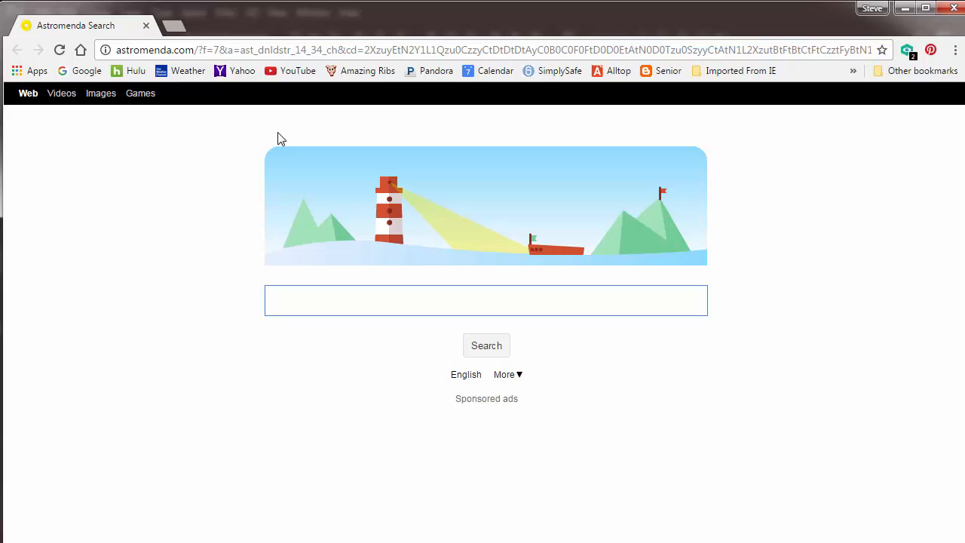
{"action": "left_click", "coordinate": [202, 48]}
{"action": "type", "text": "go"}
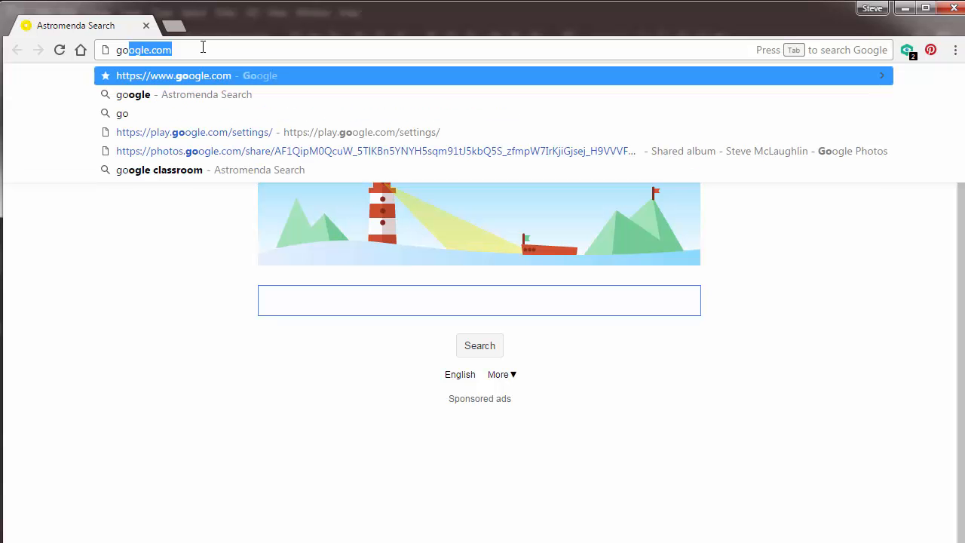
{"action": "type", "text": "ogle.com"}
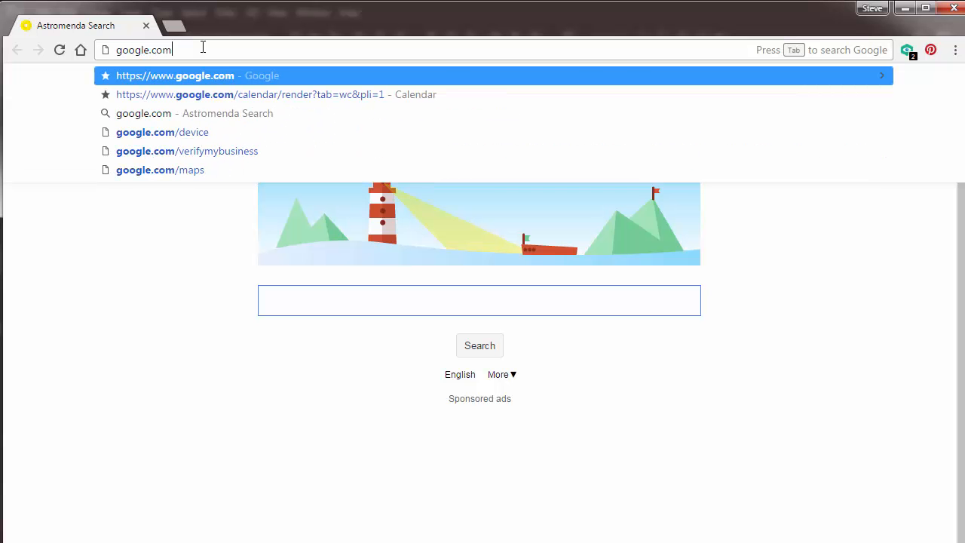
{"action": "key", "text": "Return"}
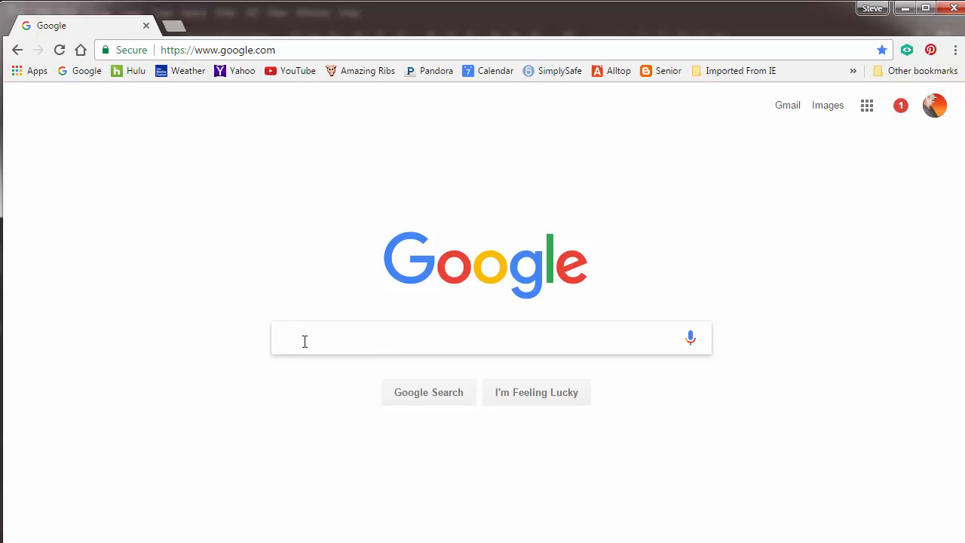
Step: Search for "google calendar" and open the Google Calendar site
{"action": "type", "text": "google "}
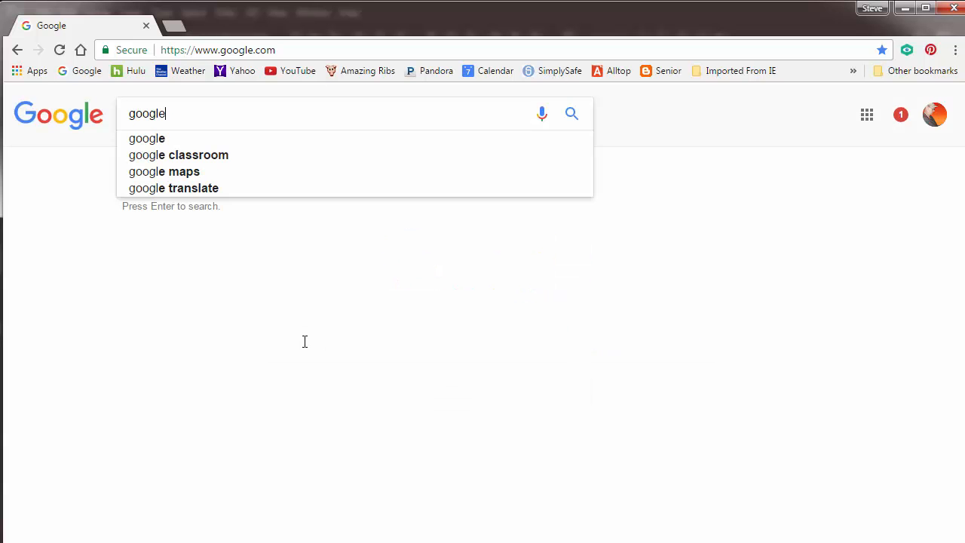
{"action": "type", "text": "calendar"}
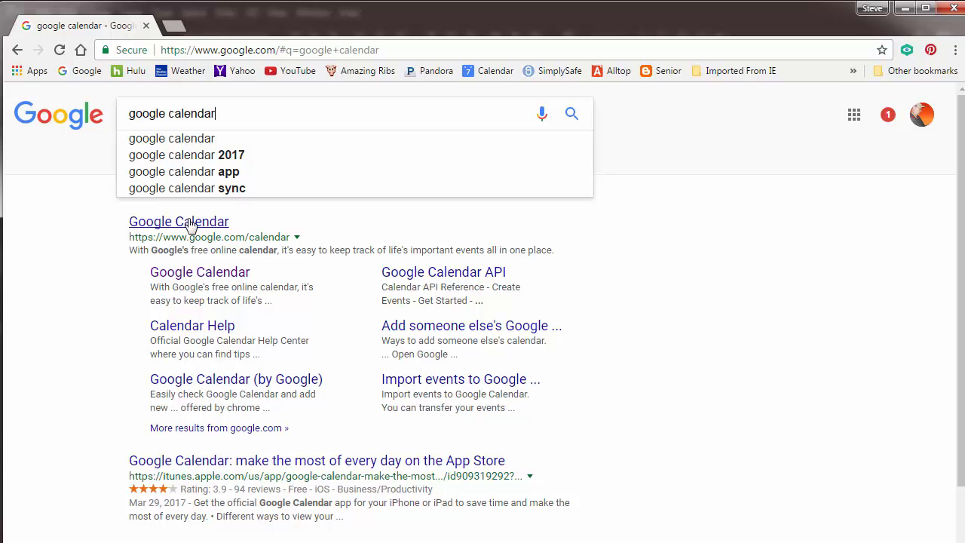
{"action": "left_click", "coordinate": [190, 223]}
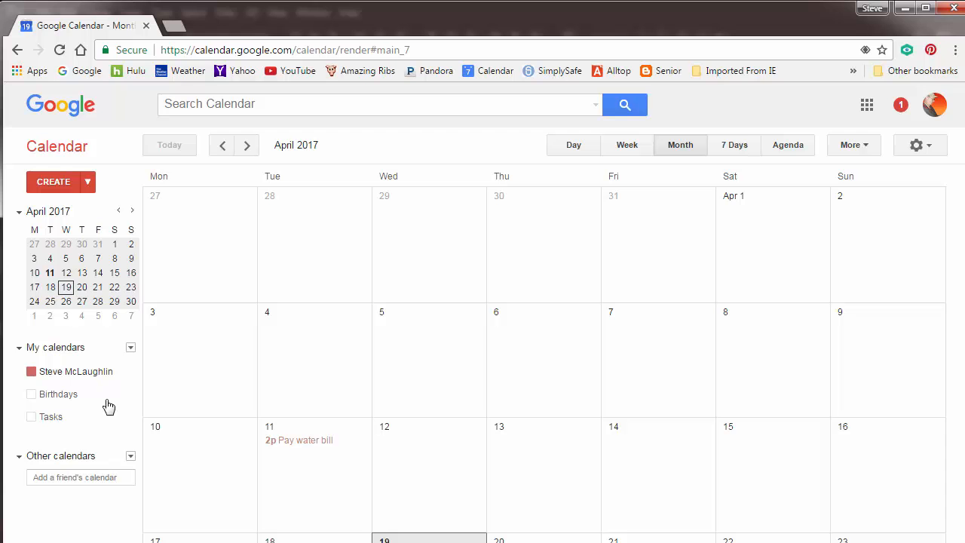
Step: Toggle the Birthdays calendar on and off, and view the options for adding other calendars
{"action": "left_click", "coordinate": [75, 400]}
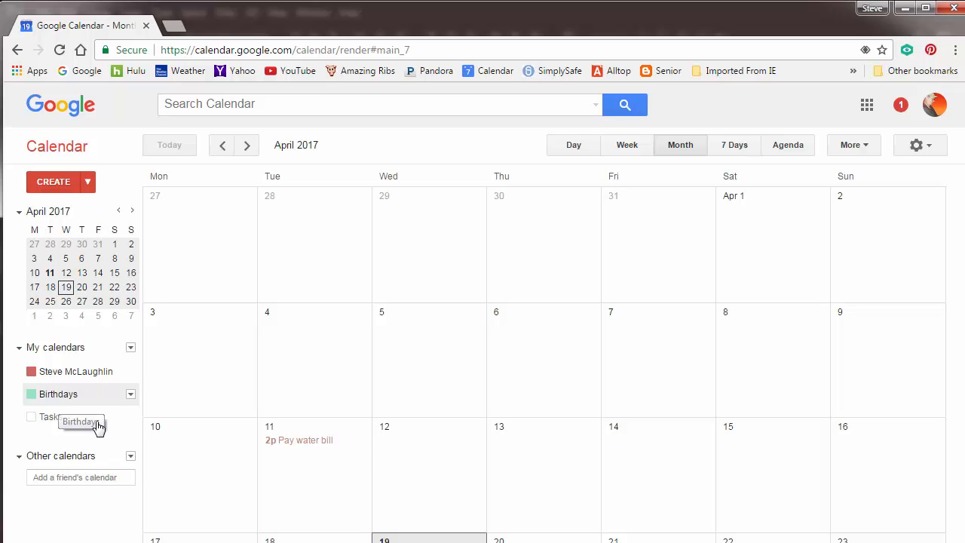
{"action": "left_click", "coordinate": [61, 403]}
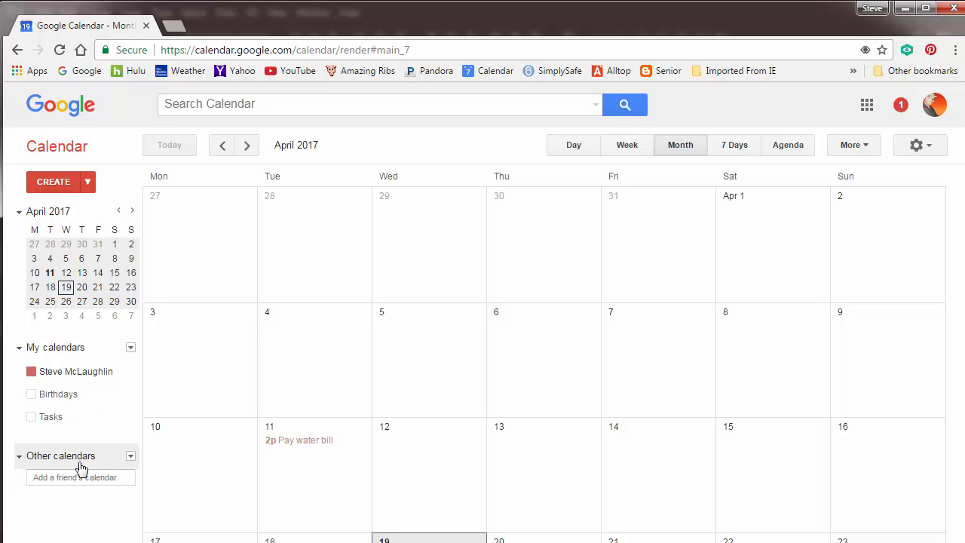
{"action": "left_click", "coordinate": [130, 457]}
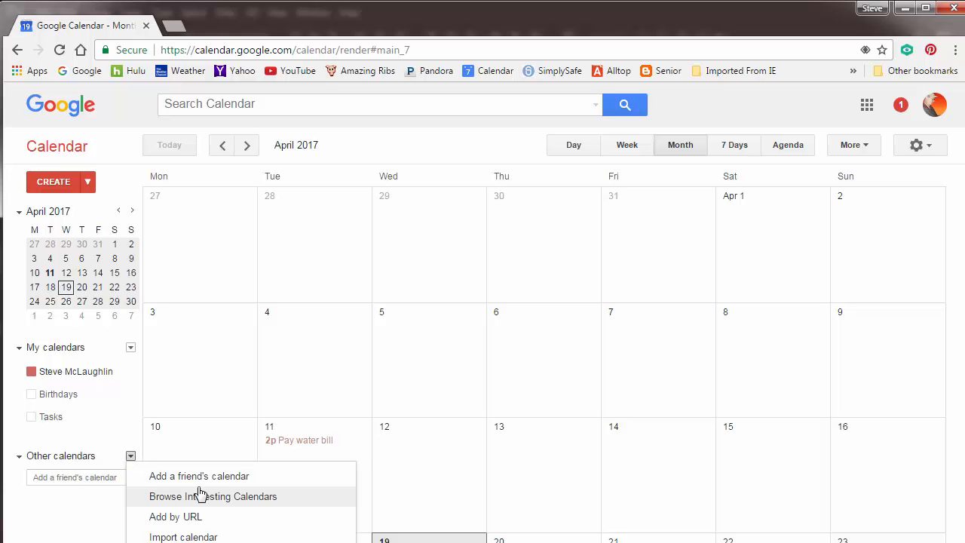
Step: Look at the new-event form for April 5 without creating an event, and view May 2017 before returning to April
{"action": "left_click", "coordinate": [458, 385]}
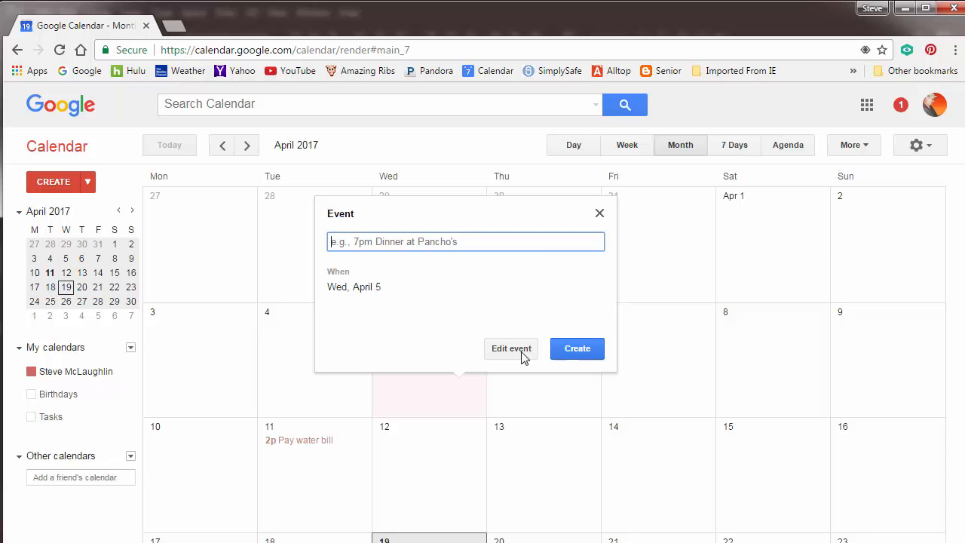
{"action": "left_click", "coordinate": [599, 216]}
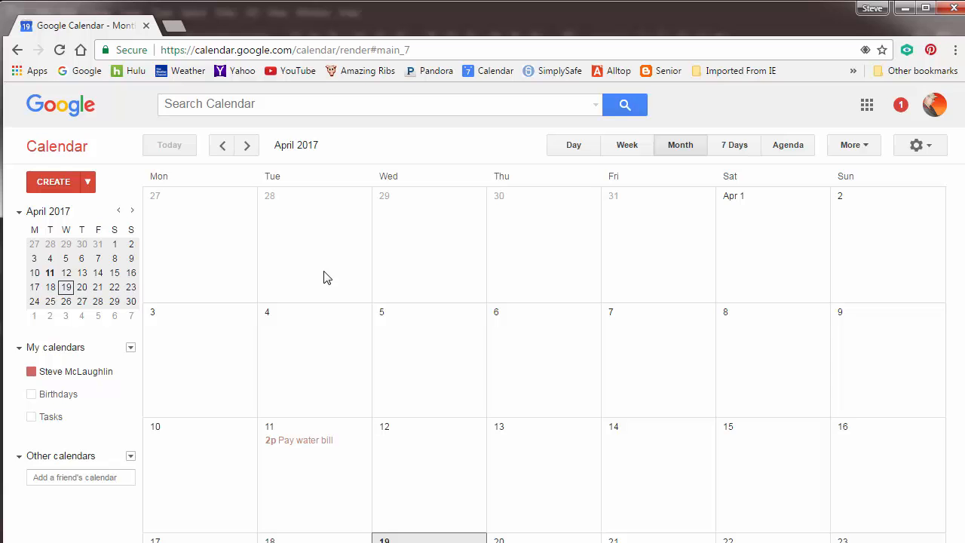
{"action": "left_click", "coordinate": [248, 147]}
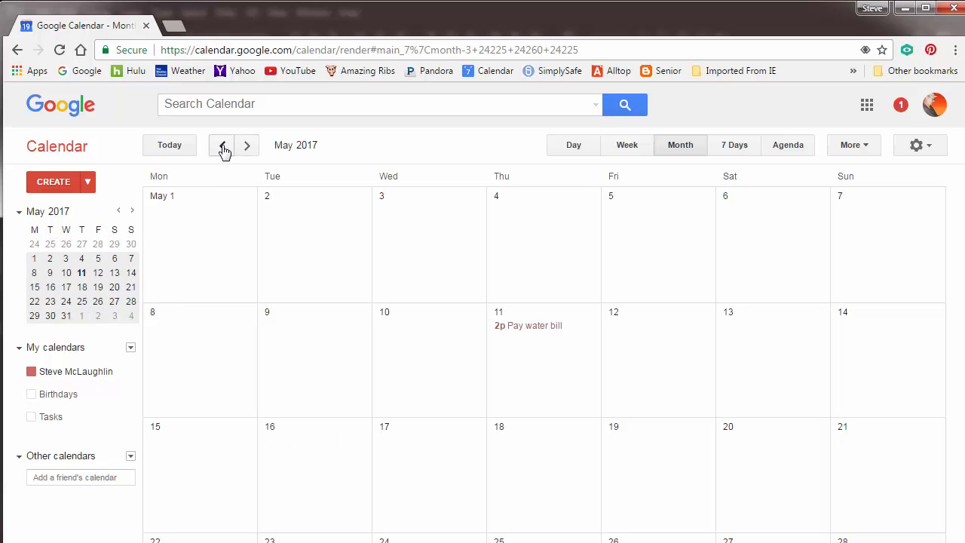
{"action": "left_click", "coordinate": [223, 147]}
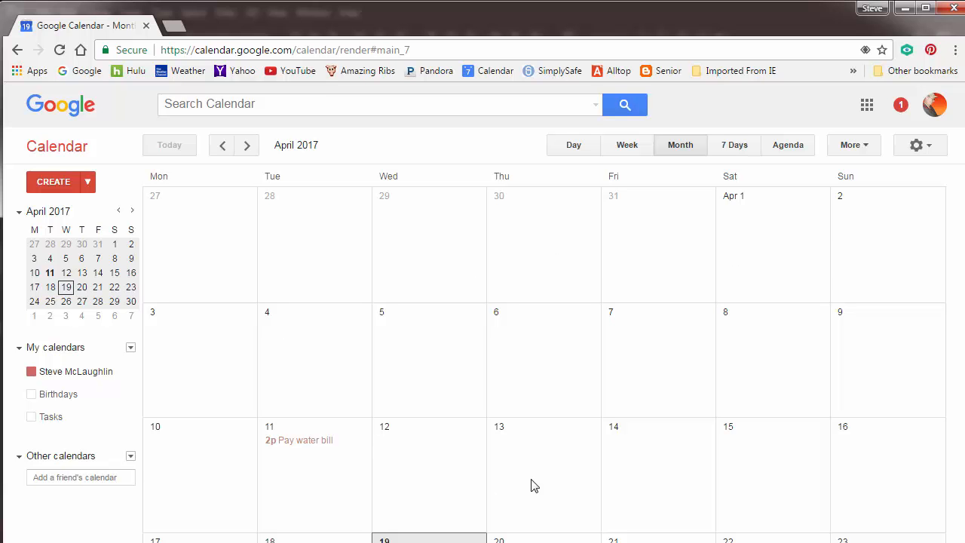
Step: View the deletion options for the recurring "Pay water bill" event on April 11 and cancel the change
{"action": "left_click", "coordinate": [322, 446]}
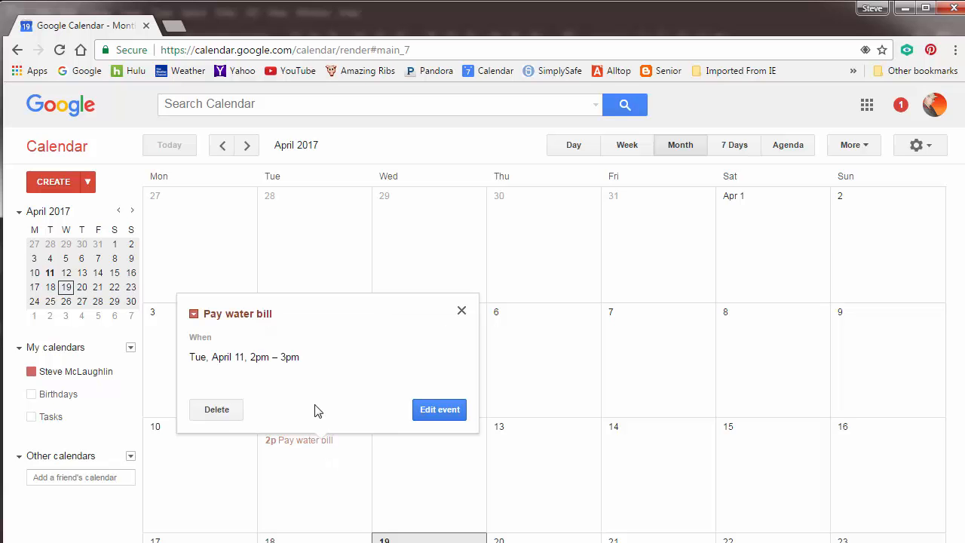
{"action": "left_click", "coordinate": [229, 418]}
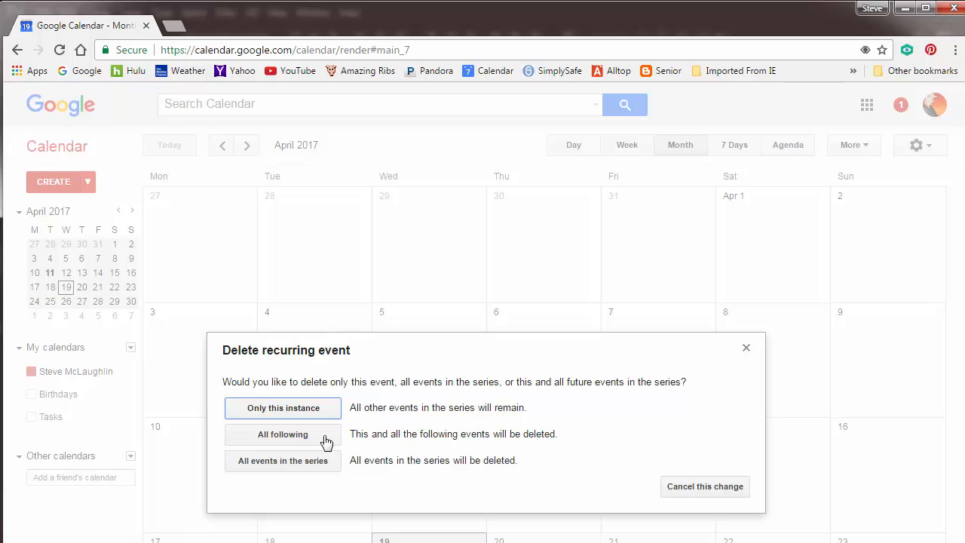
{"action": "left_click", "coordinate": [716, 491]}
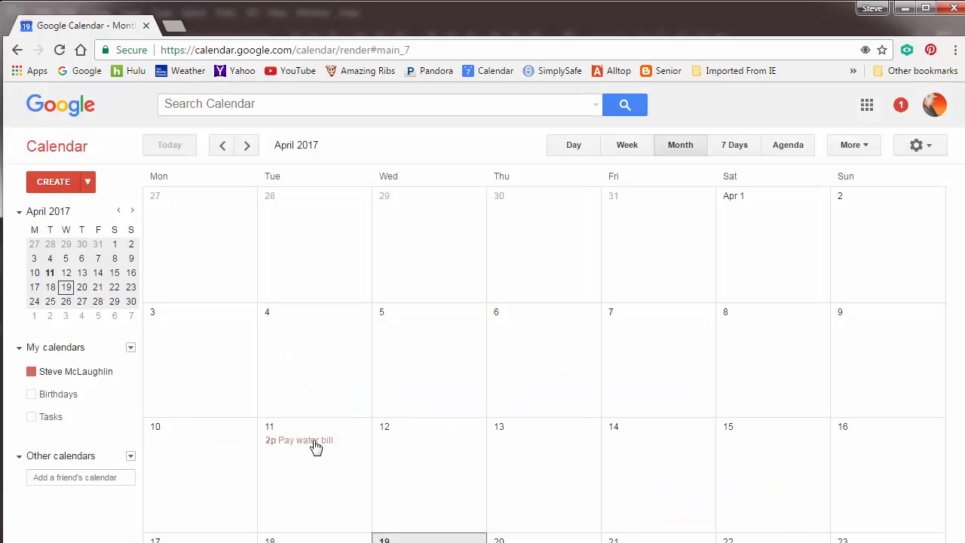
Step: Open the print preview of the April 2017 calendar, view the print range options, and set the orientation to Landscape
{"action": "left_click", "coordinate": [864, 150]}
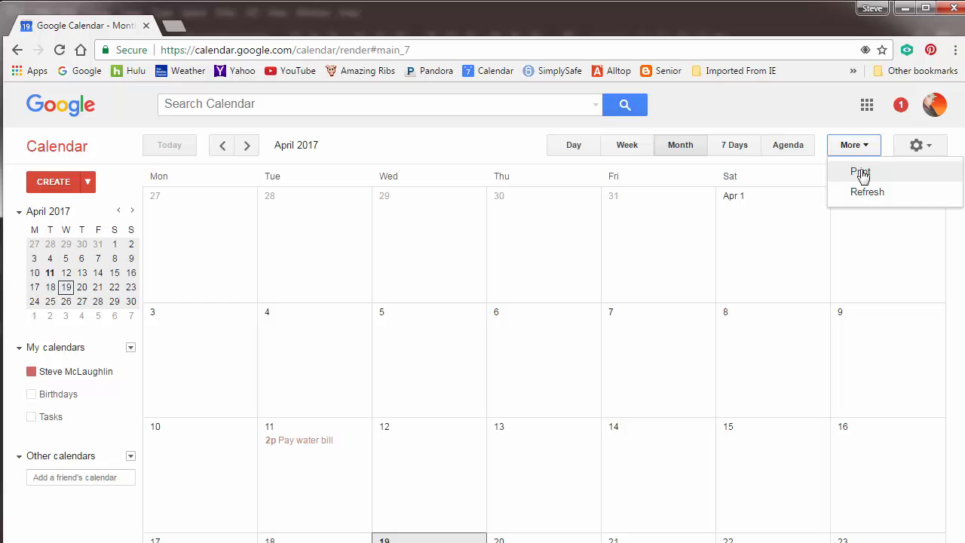
{"action": "left_click", "coordinate": [862, 173]}
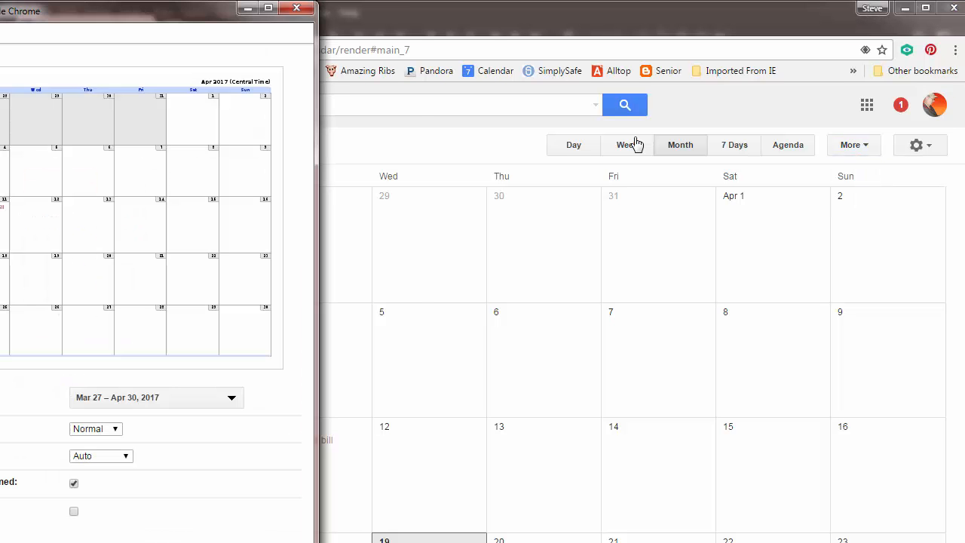
{"action": "left_click_drag", "start_coordinate": [222, 22], "coordinate": [356, 38]}
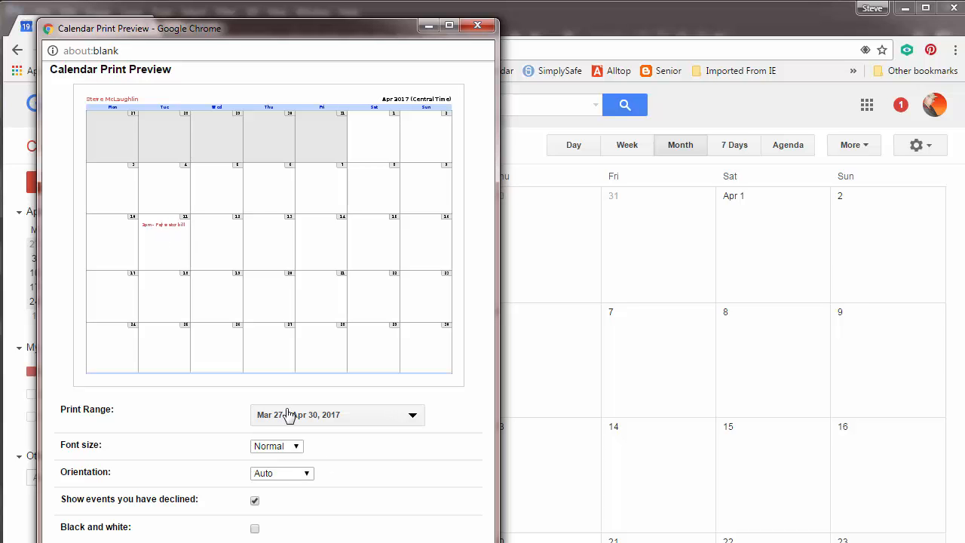
{"action": "left_click", "coordinate": [411, 420]}
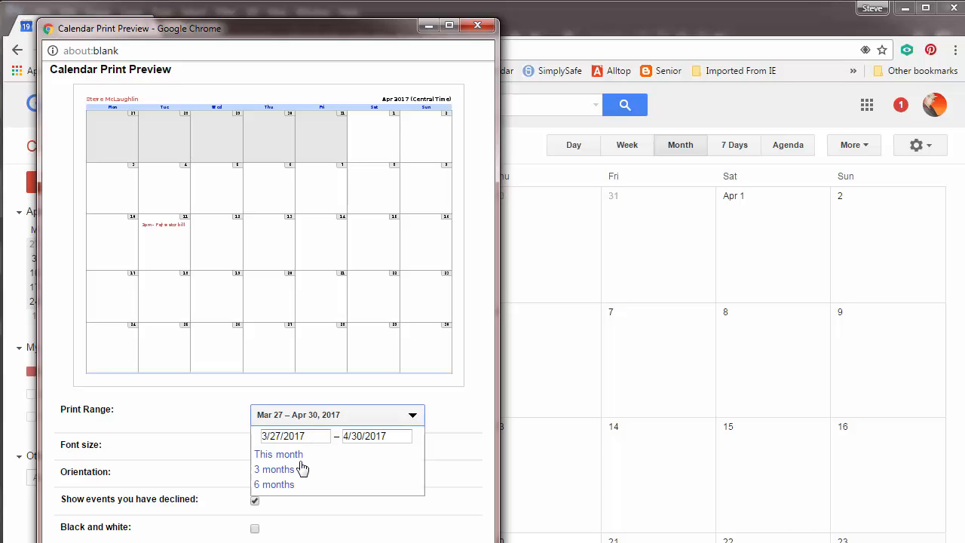
{"action": "left_click", "coordinate": [464, 407]}
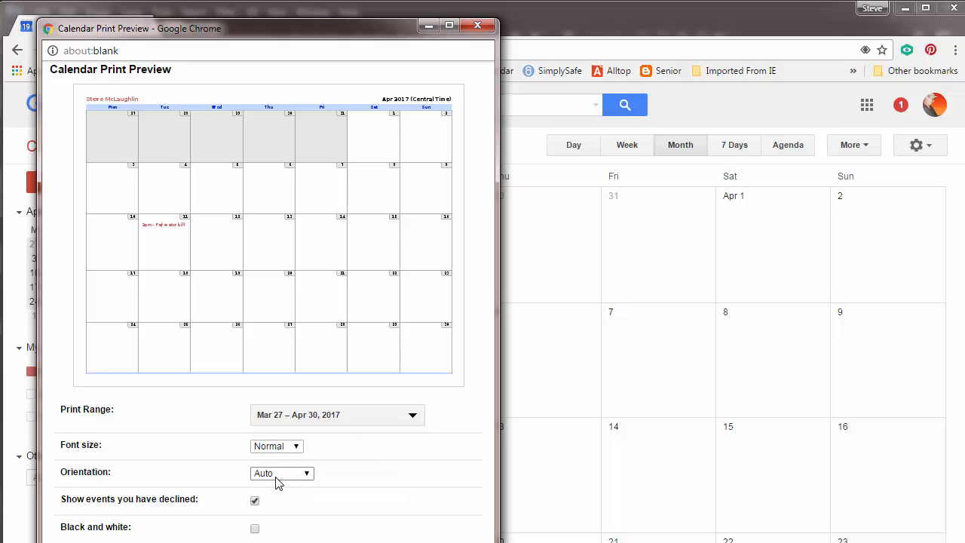
{"action": "left_click", "coordinate": [306, 477]}
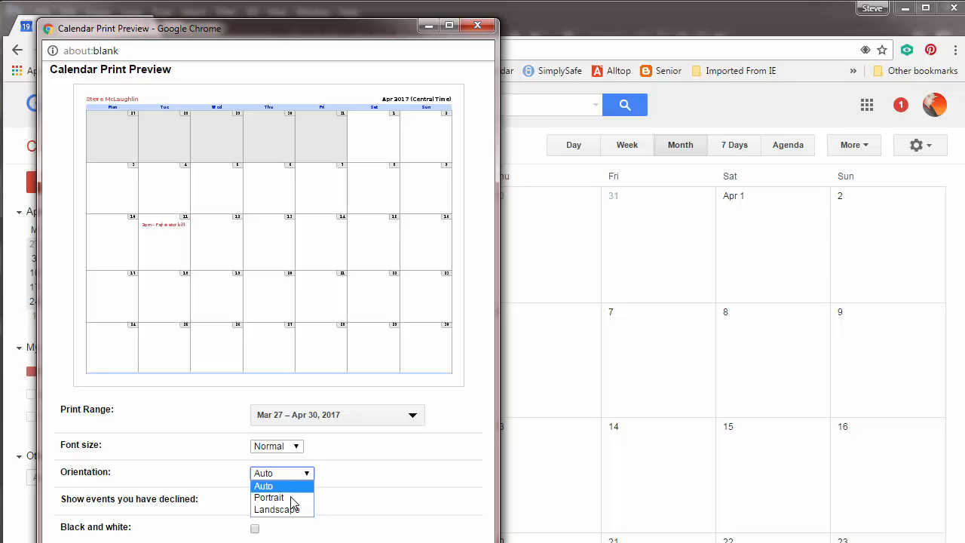
{"action": "left_click", "coordinate": [297, 510]}
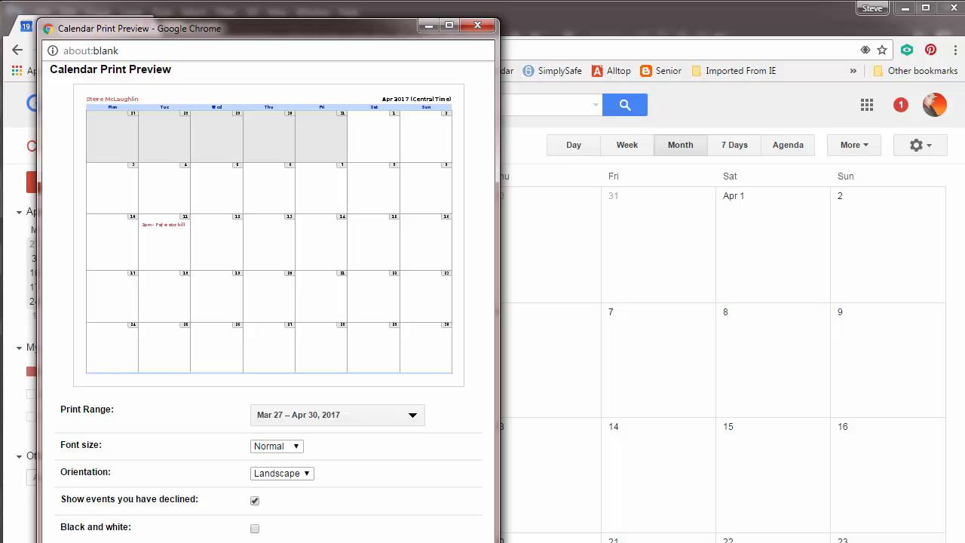
Step: Save the calendar as a PDF, view it, and download a copy to the Desktop as "calendar_2017-03-27_2017-05-01 (2) (1).pdf"
{"action": "left_click_drag", "start_coordinate": [304, 25], "coordinate": [325, 47]}
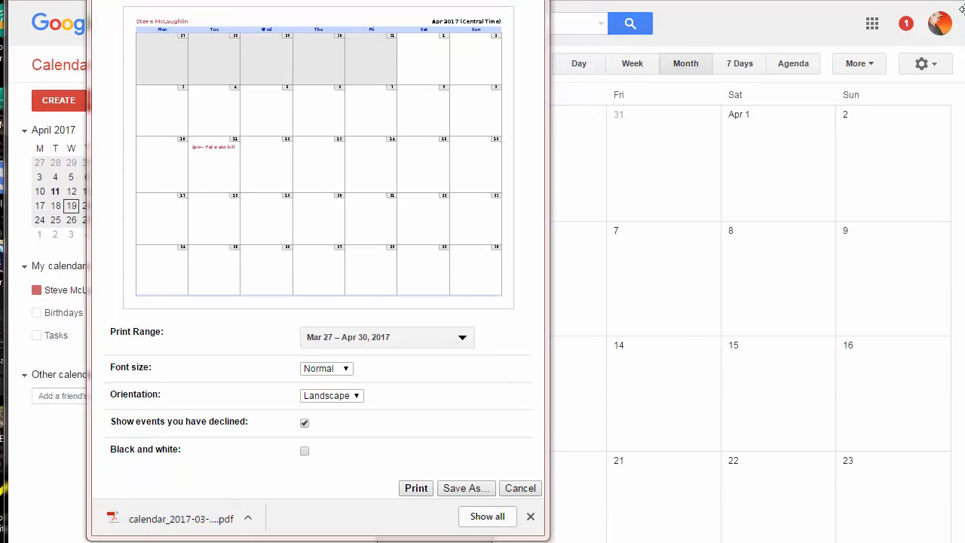
{"action": "left_click", "coordinate": [181, 526]}
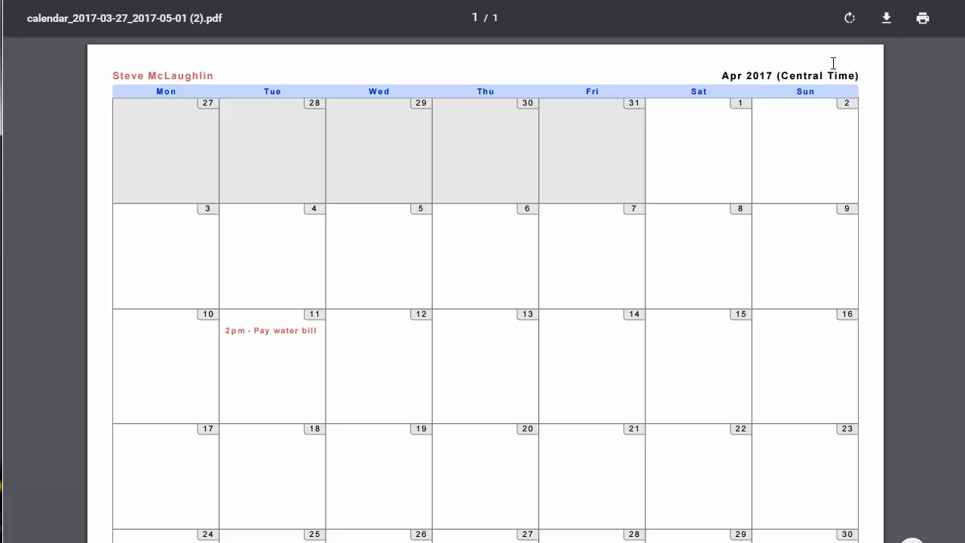
{"action": "left_click", "coordinate": [887, 19]}
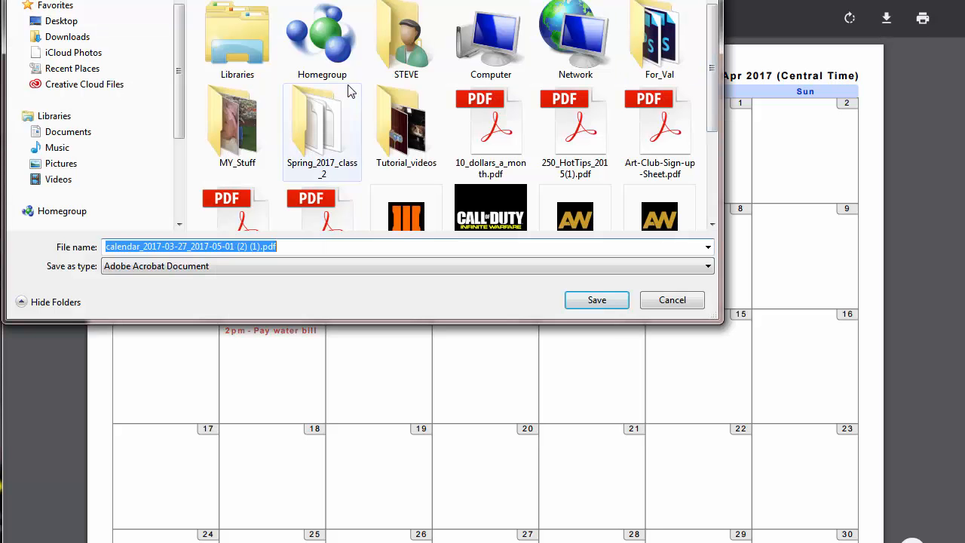
{"action": "left_click", "coordinate": [597, 301]}
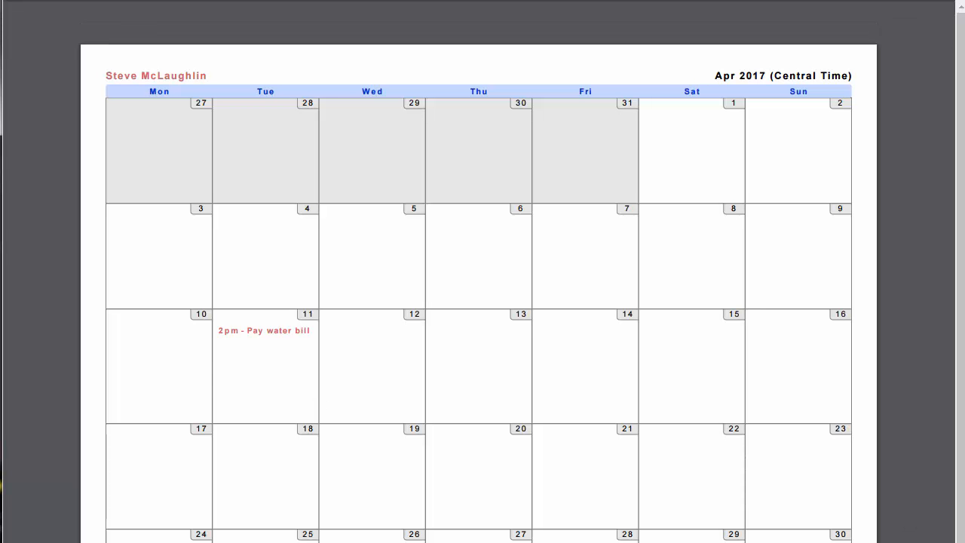
Step: Switch to Photoshop and import the page of "calendar_2017-03-27_2017-05-01 (2) (1).pdf" from the Desktop at 72 pixels/inch in RGB Color
{"action": "key", "text": "alt+Tab"}
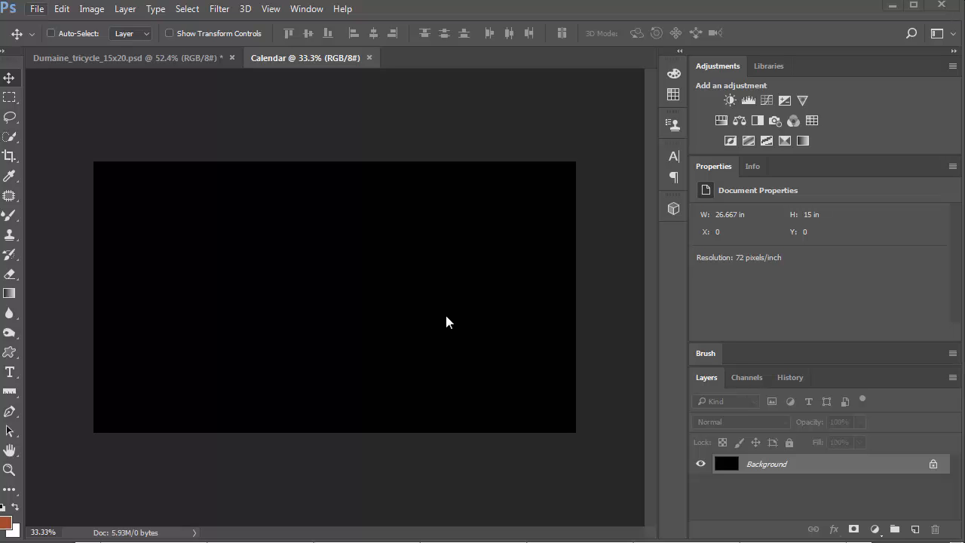
{"action": "left_click", "coordinate": [35, 13]}
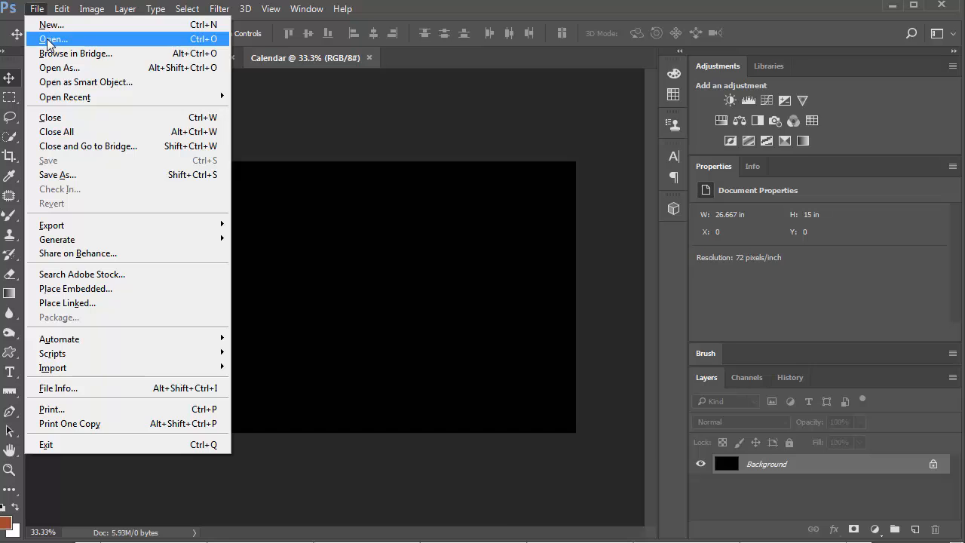
{"action": "left_click", "coordinate": [48, 40]}
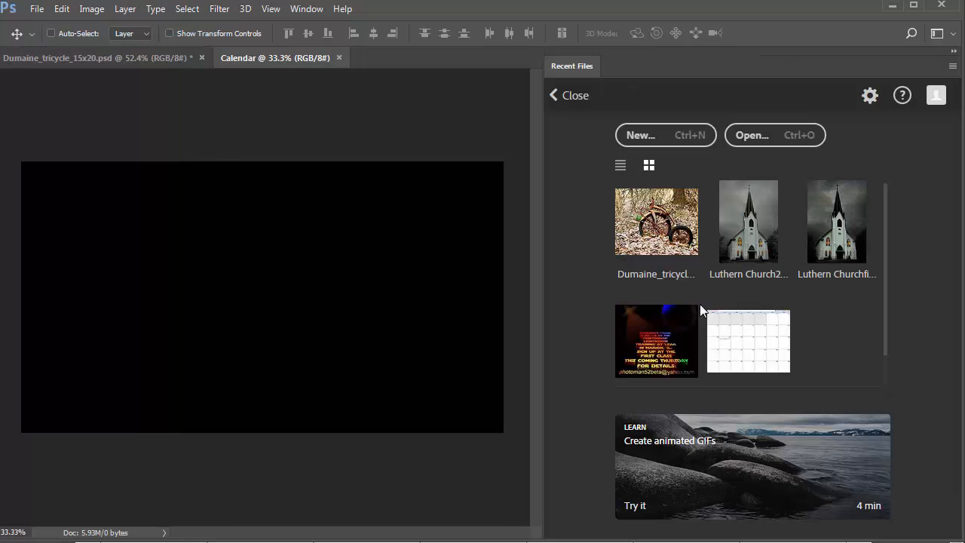
{"action": "left_click", "coordinate": [754, 136]}
{"action": "left_click_drag", "start_coordinate": [853, 258], "coordinate": [879, 431]}
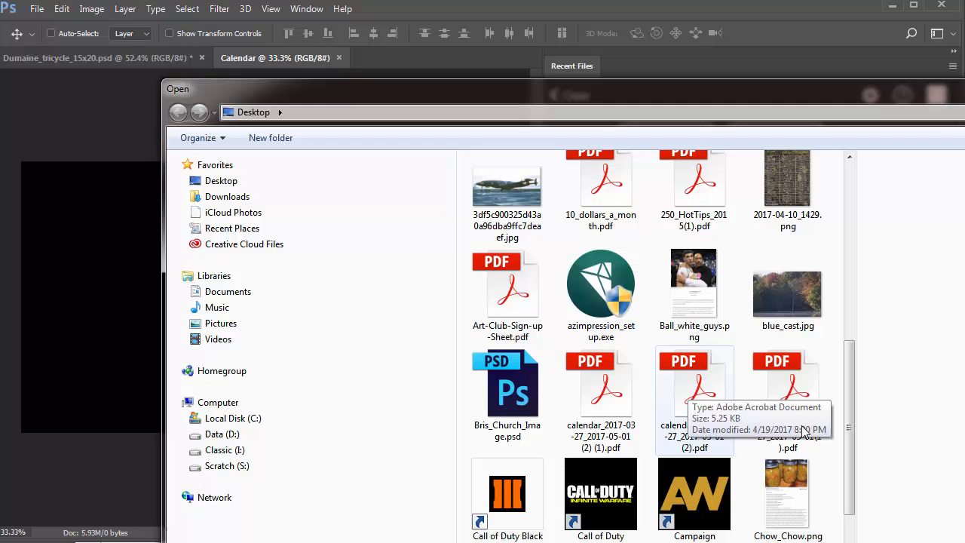
{"action": "double_click", "coordinate": [601, 386]}
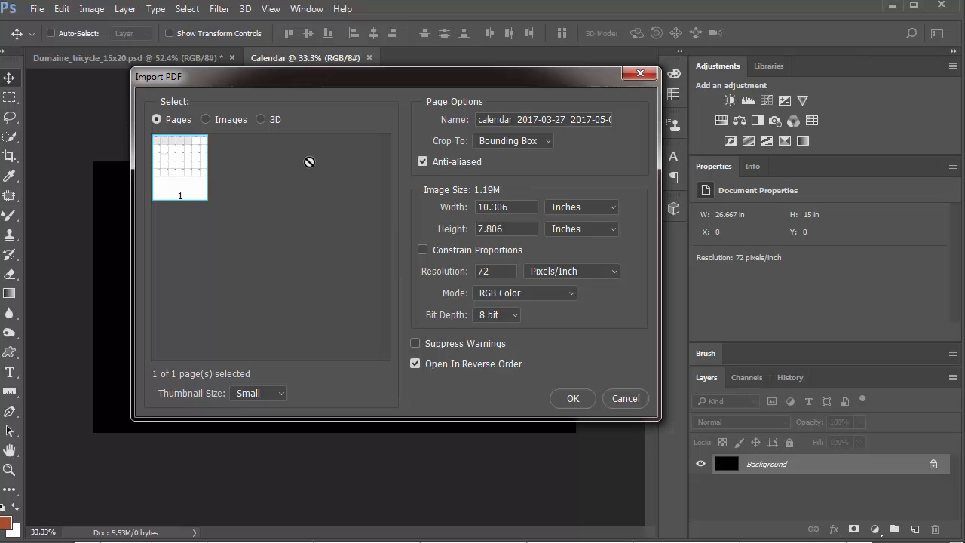
{"action": "left_click", "coordinate": [570, 400]}
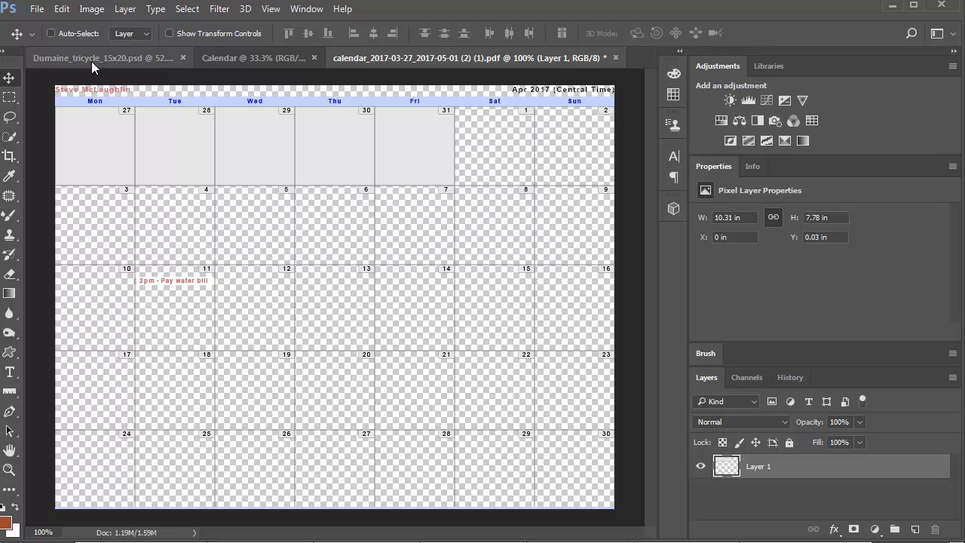
Step: Copy the entire PDF page into the black Calendar document and position it in the upper-right area, at about X 14.01 in, Y 1.44 in
{"action": "left_click", "coordinate": [228, 60]}
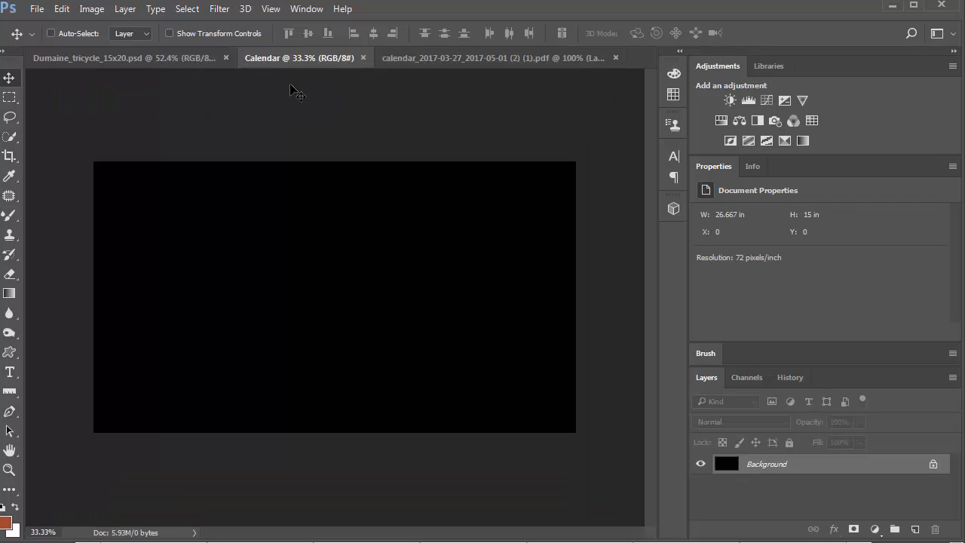
{"action": "left_click", "coordinate": [435, 56]}
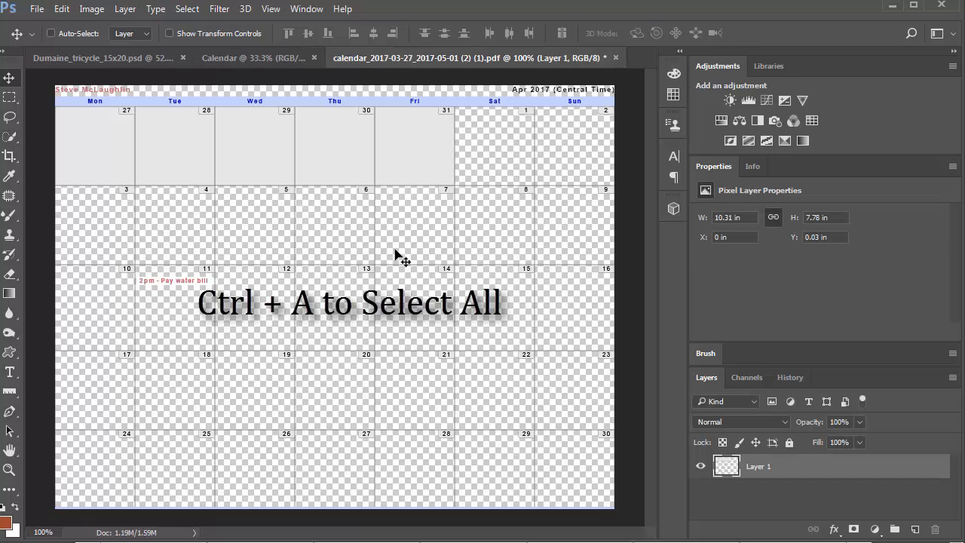
{"action": "key", "text": "ctrl+a"}
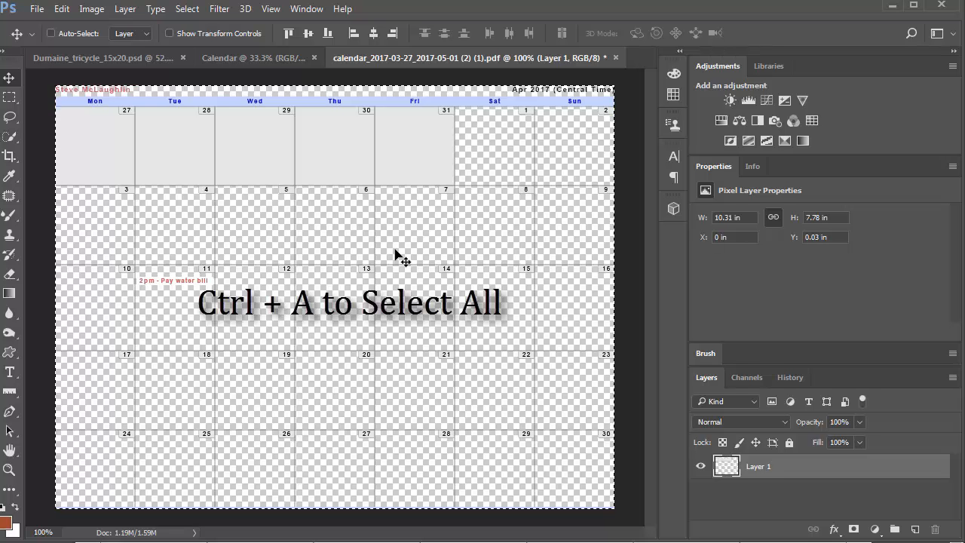
{"action": "key", "text": "ctrl+c"}
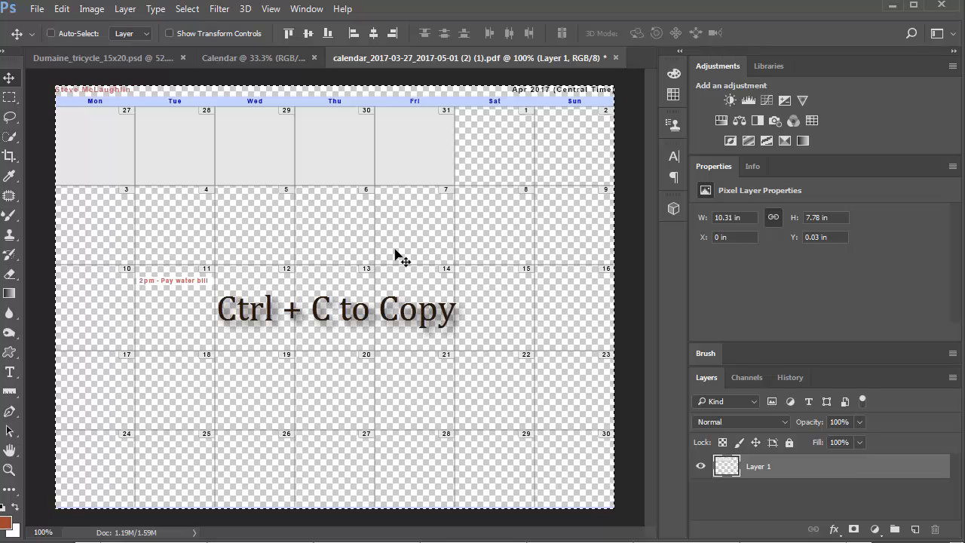
{"action": "left_click", "coordinate": [249, 59]}
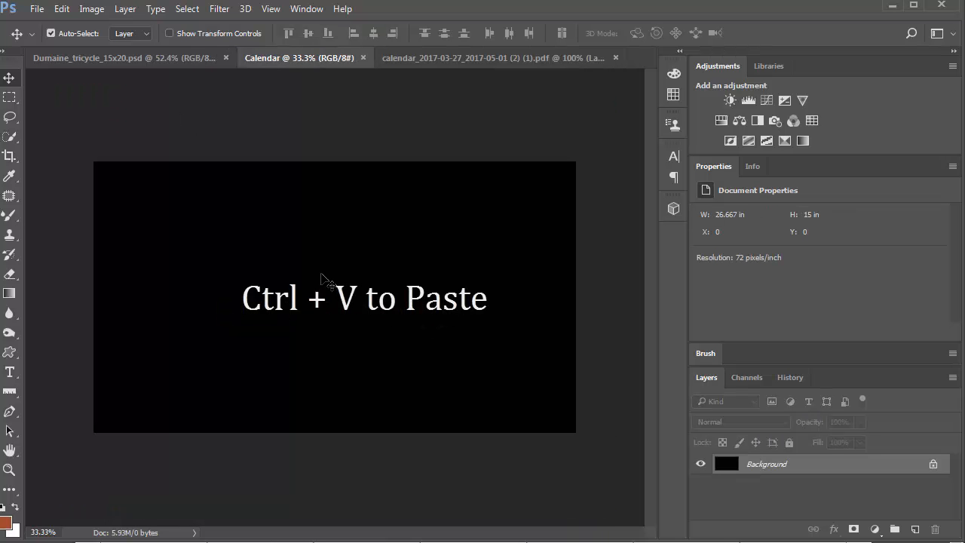
{"action": "key", "text": "ctrl+v"}
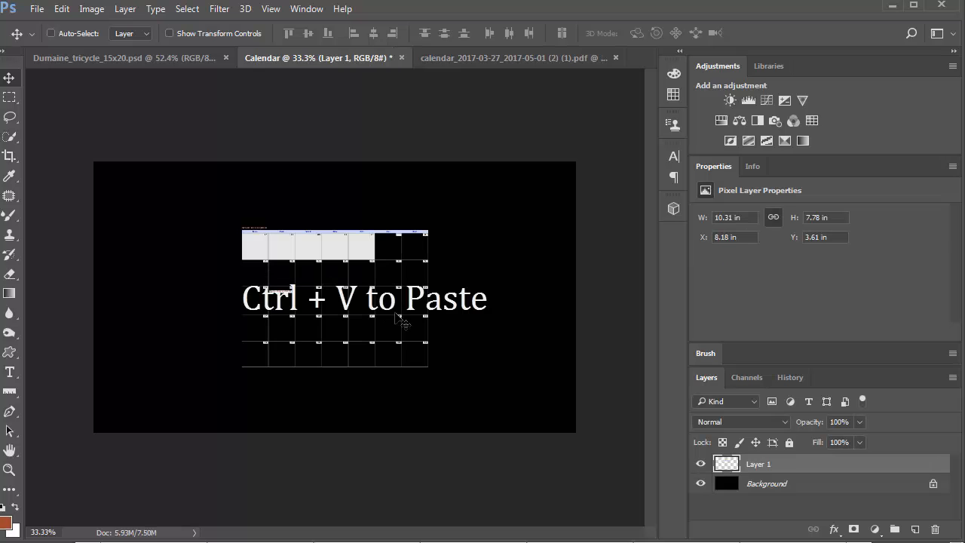
{"action": "left_click_drag", "start_coordinate": [397, 315], "coordinate": [493, 267]}
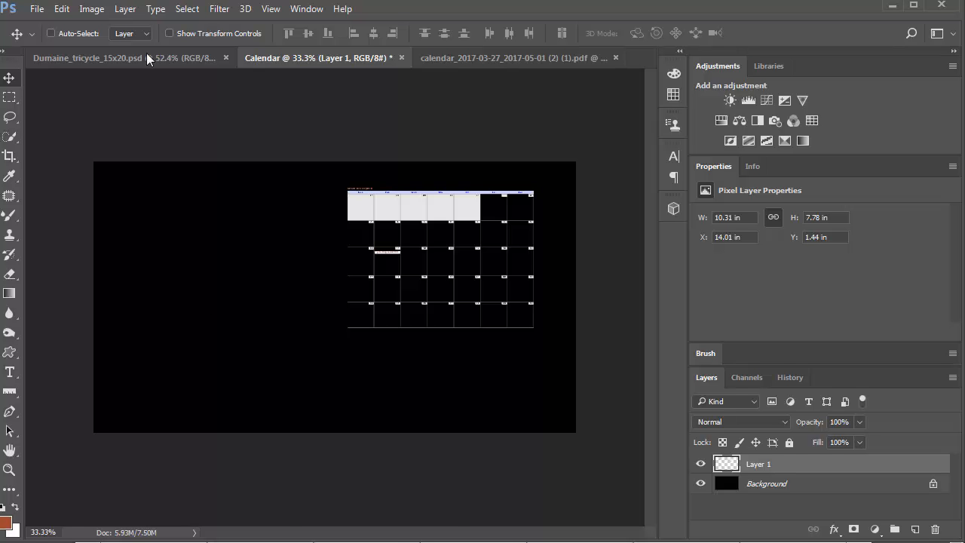
Step: Resize the Dumaine_tricycle_15x20.psd image to a width of 640 pixels with proportions constrained
{"action": "left_click", "coordinate": [103, 58]}
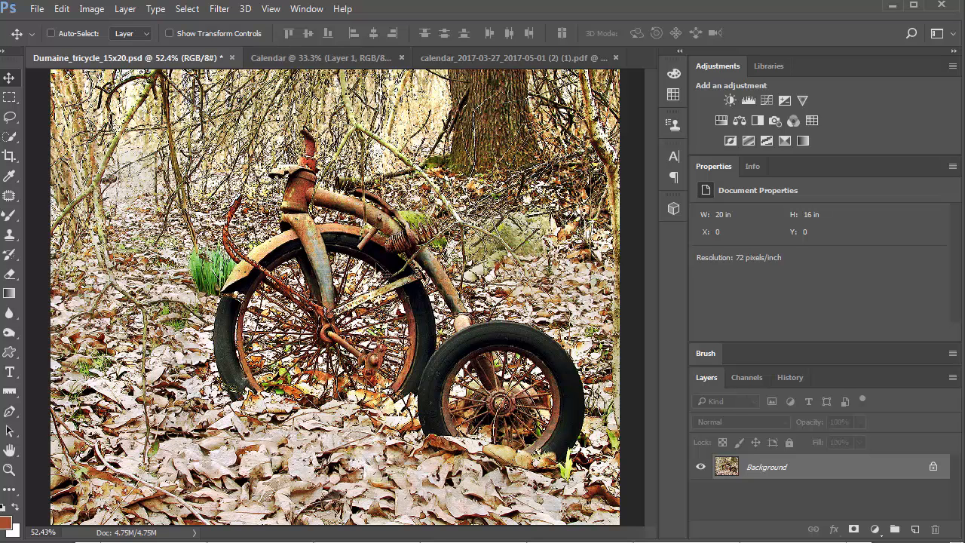
{"action": "key", "text": "ctrl"}
{"action": "left_click", "coordinate": [91, 8]}
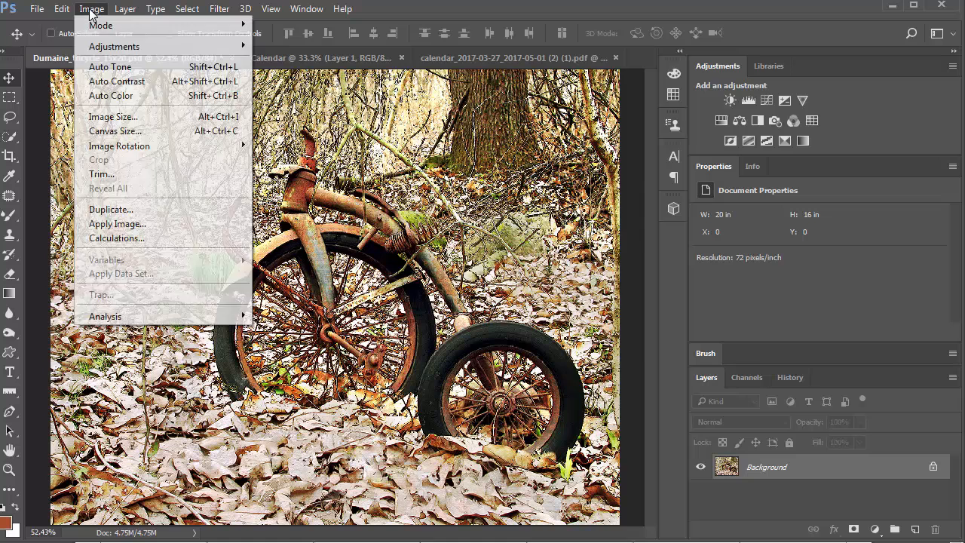
{"action": "left_click", "coordinate": [123, 114]}
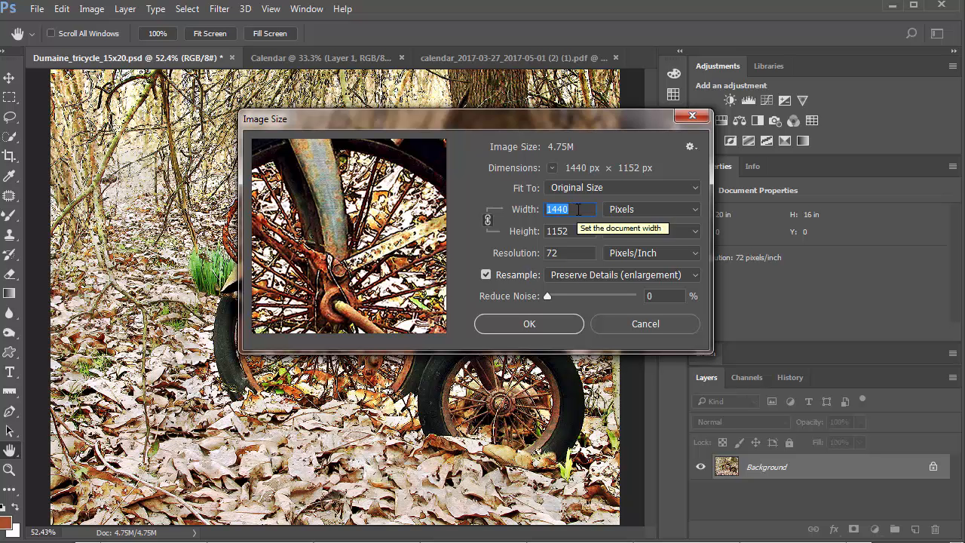
{"action": "left_click_drag", "start_coordinate": [573, 210], "coordinate": [540, 215]}
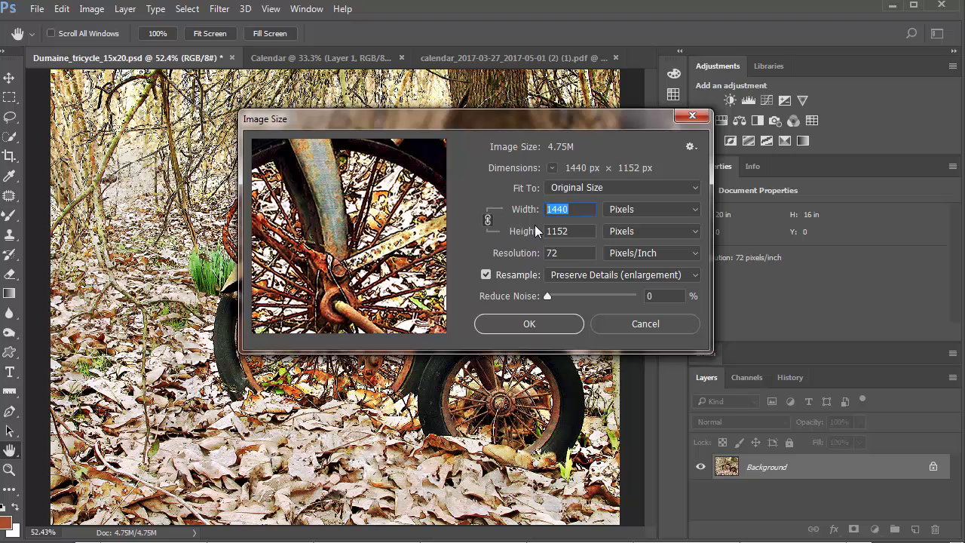
{"action": "type", "text": "640"}
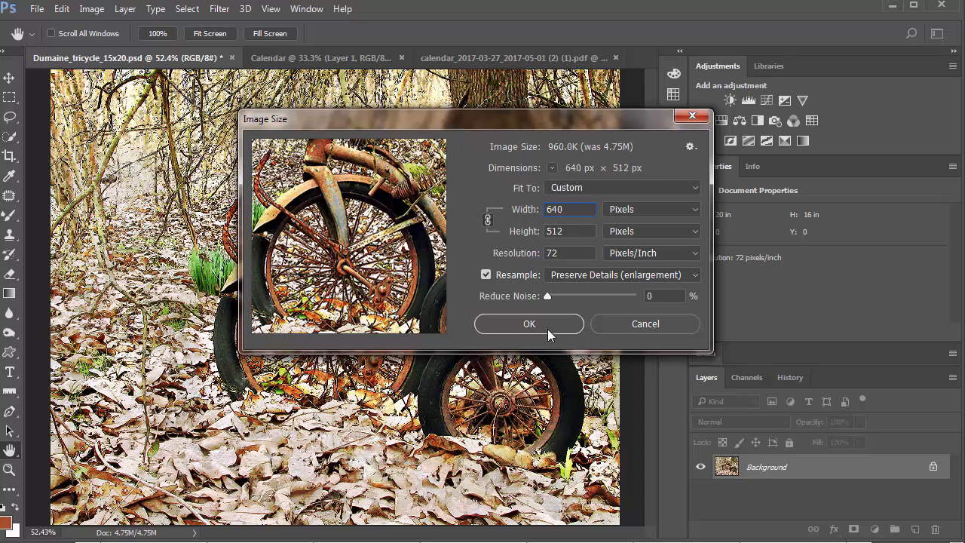
{"action": "left_click", "coordinate": [542, 323]}
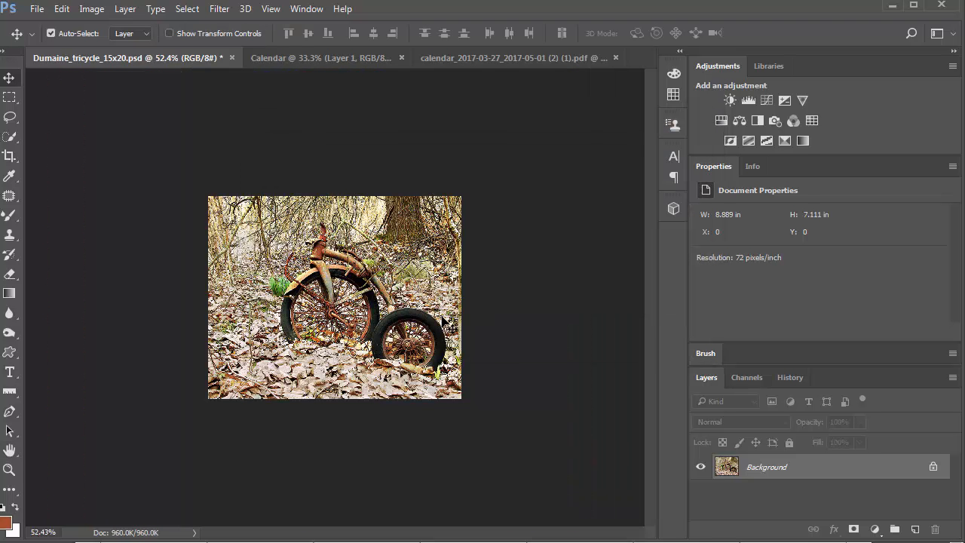
Step: Copy the whole tricycle image into the Calendar document and place it left of the month grid, at about X 1.72 in, Y 2.11 in
{"action": "key", "text": "ctrl+a"}
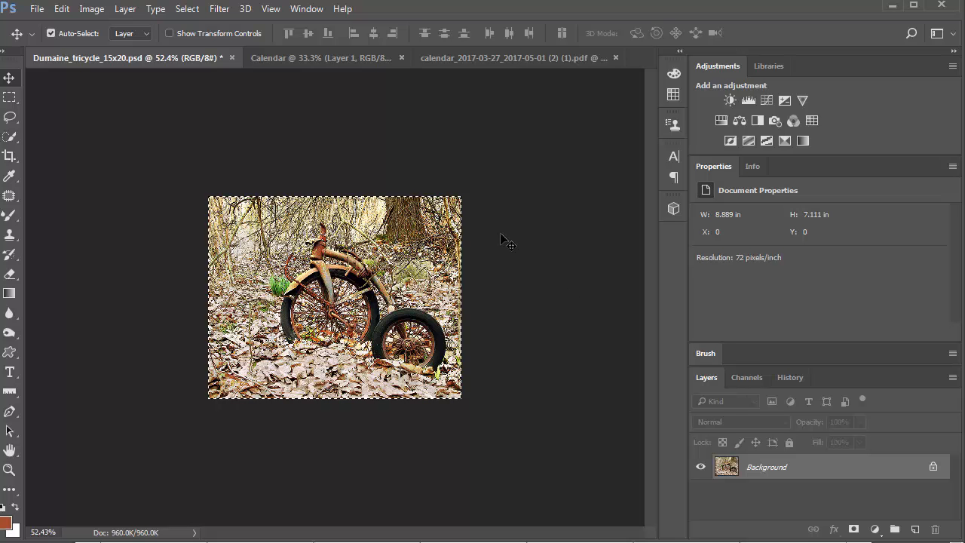
{"action": "key", "text": "ctrl+c"}
{"action": "left_click", "coordinate": [318, 56]}
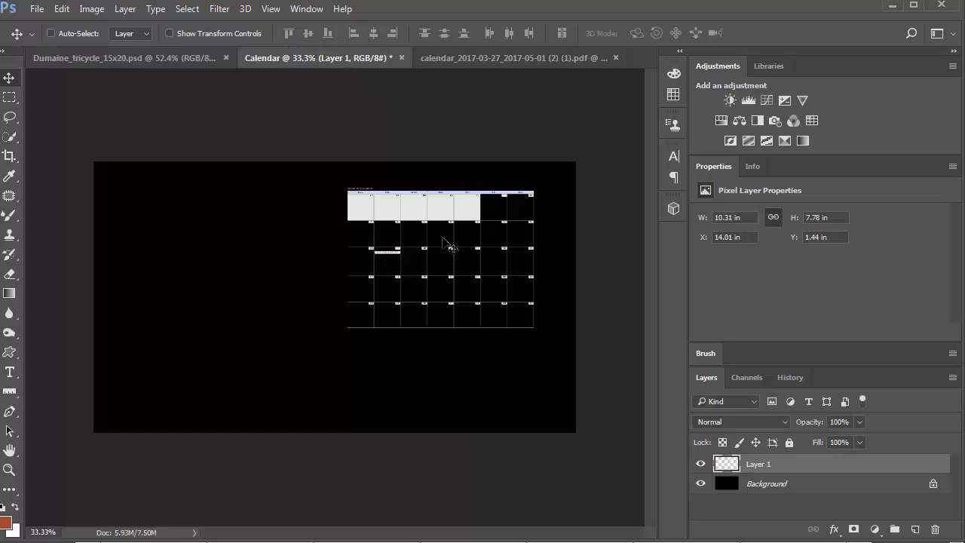
{"action": "key", "text": "ctrl"}
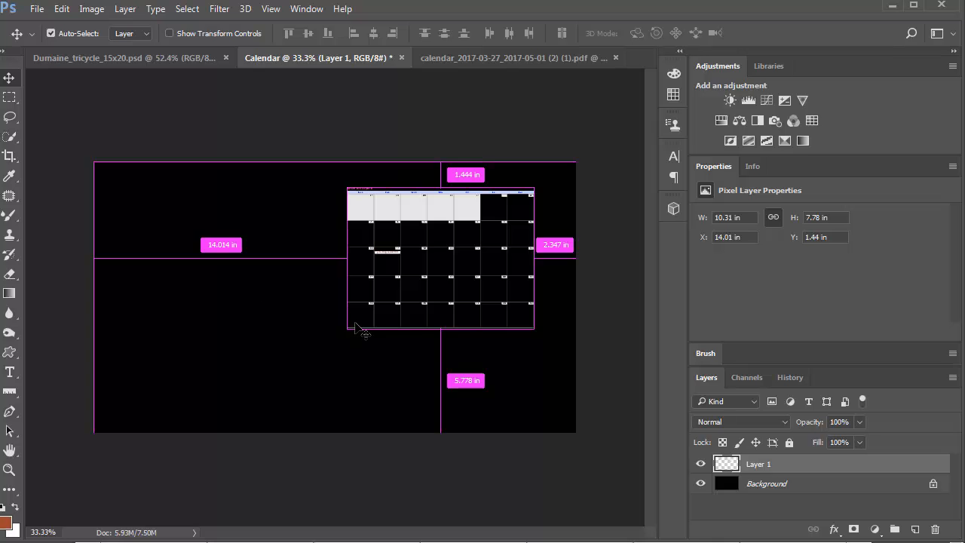
{"action": "key", "text": "ctrl+v"}
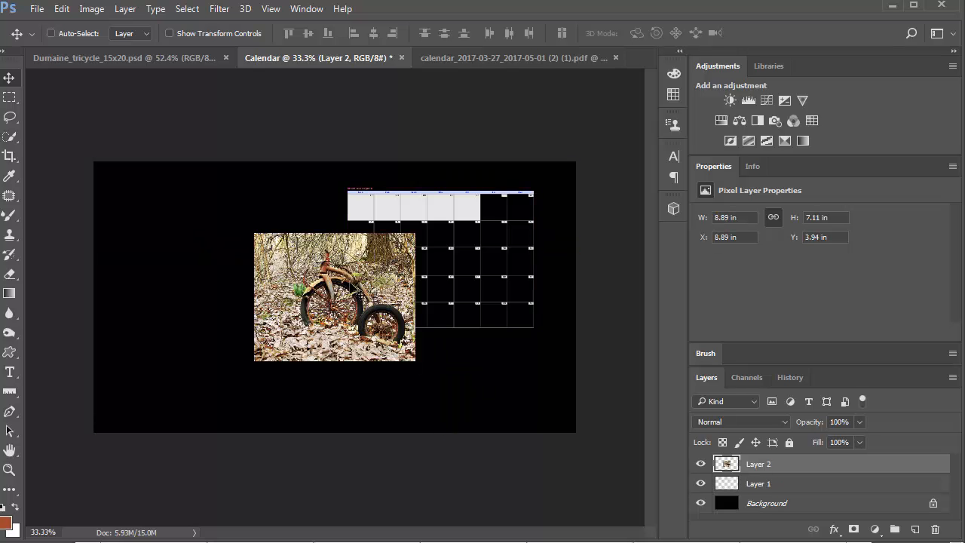
{"action": "left_click_drag", "start_coordinate": [357, 294], "coordinate": [238, 290]}
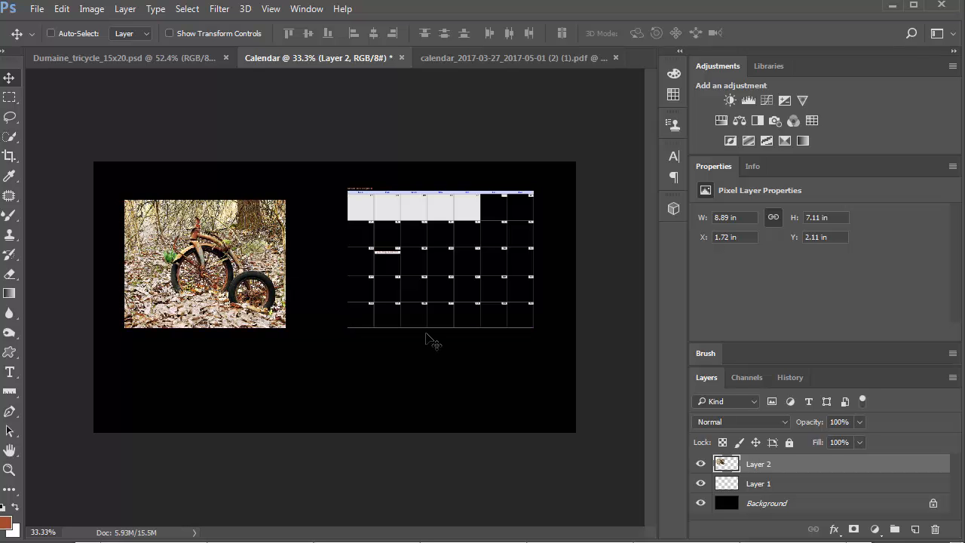
Step: Switch the active layer between the tricycle photo and the month grid by picking them on the canvas, ending on the grid's Layer 1
{"action": "key", "text": "ctrl"}
{"action": "scroll", "coordinate": [432, 341], "scroll_direction": "up", "scroll_amount": 1}
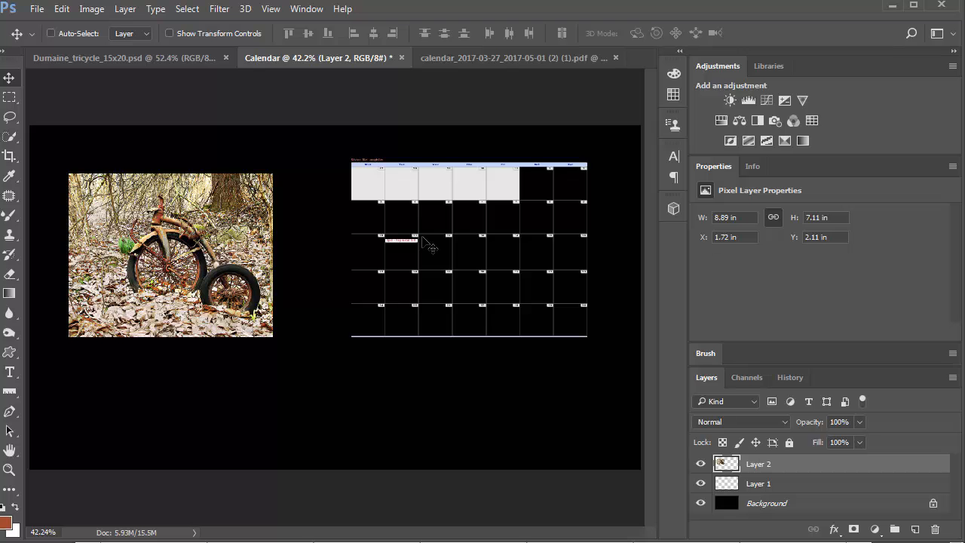
{"action": "key", "text": "ctrl"}
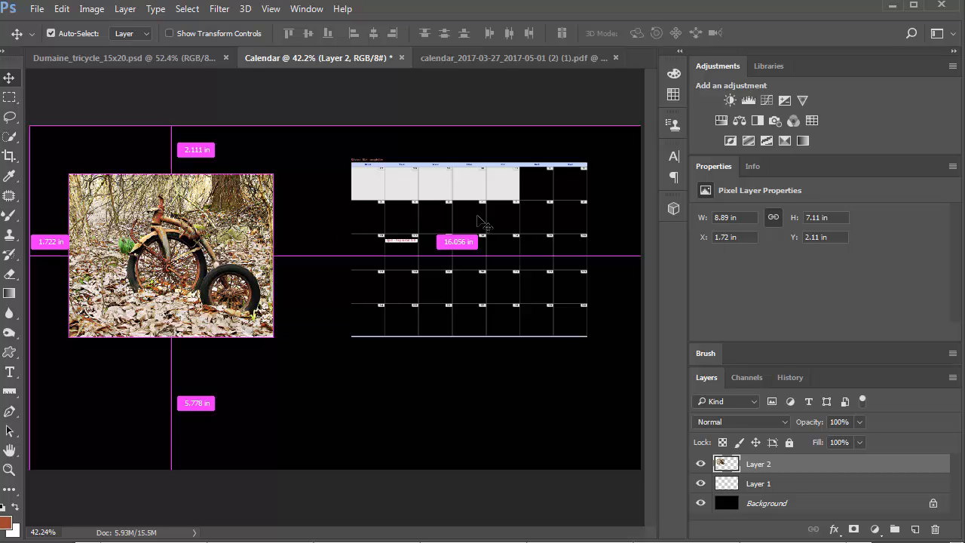
{"action": "left_click", "coordinate": [550, 225], "text": "ctrl"}
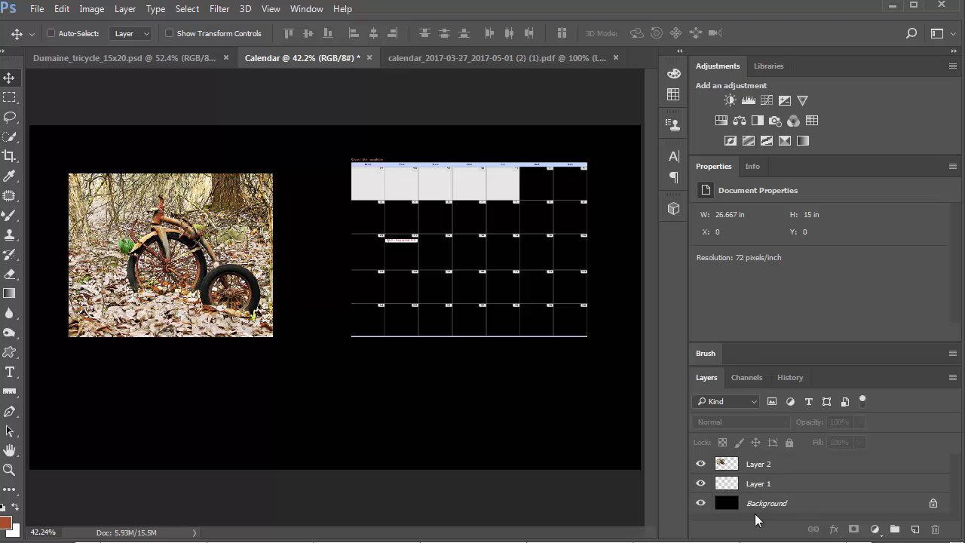
{"action": "key", "text": "ctrl"}
{"action": "left_click", "coordinate": [497, 167], "text": "ctrl"}
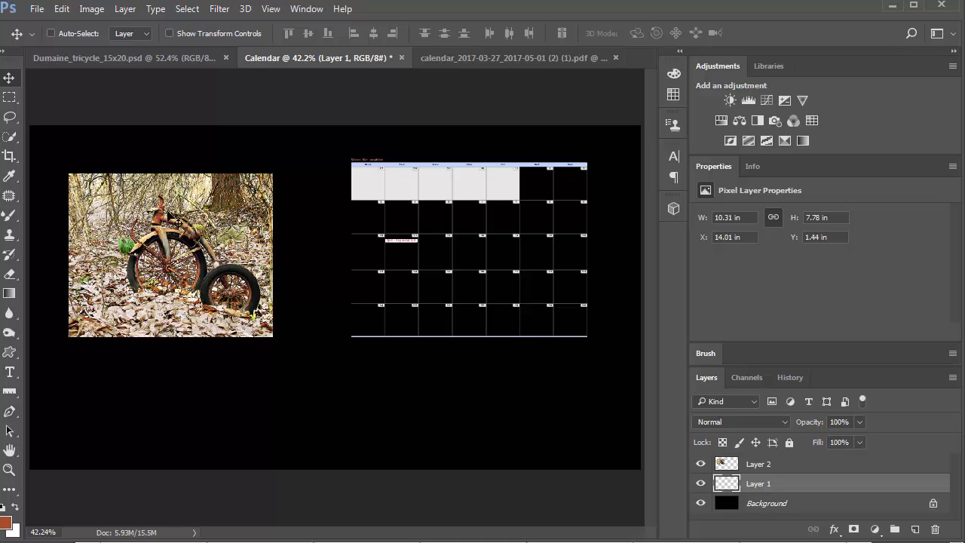
{"action": "left_click", "coordinate": [174, 230], "text": "ctrl"}
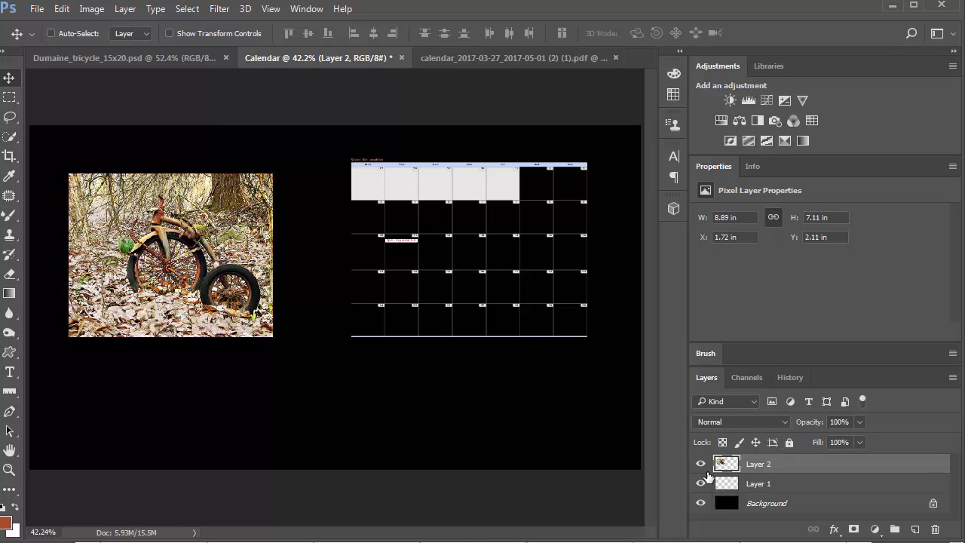
{"action": "key", "text": "ctrl"}
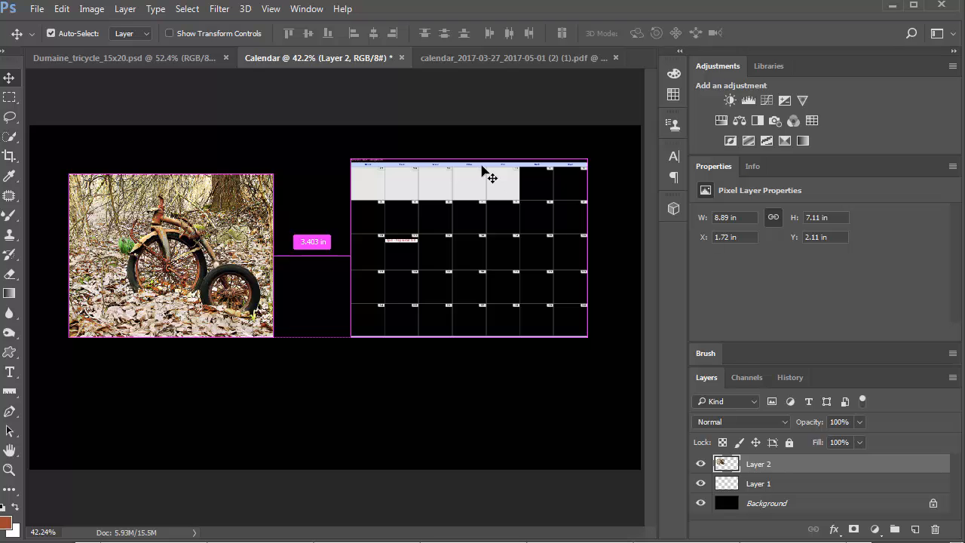
{"action": "left_click", "coordinate": [485, 170]}
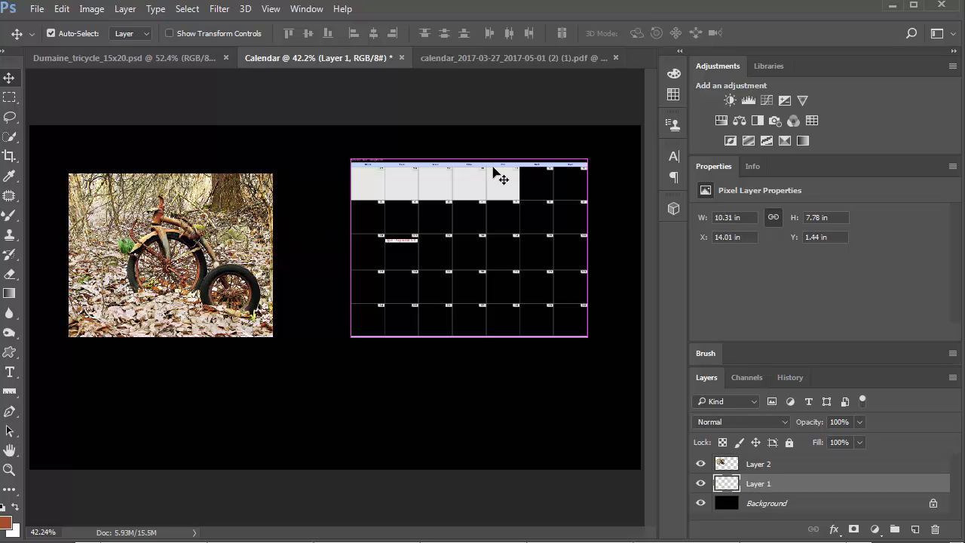
{"action": "key", "text": "ctrl"}
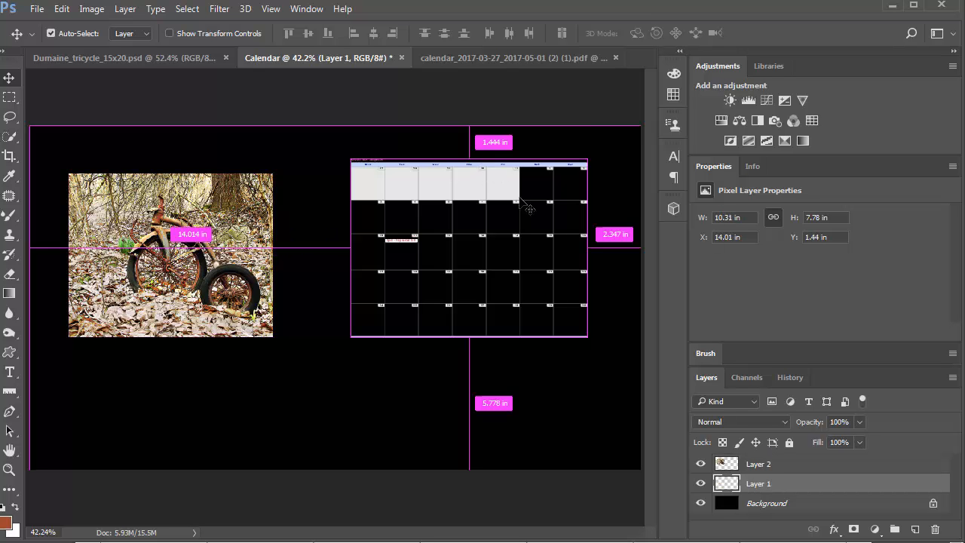
{"action": "left_click", "coordinate": [537, 245]}
{"action": "left_click", "coordinate": [738, 486]}
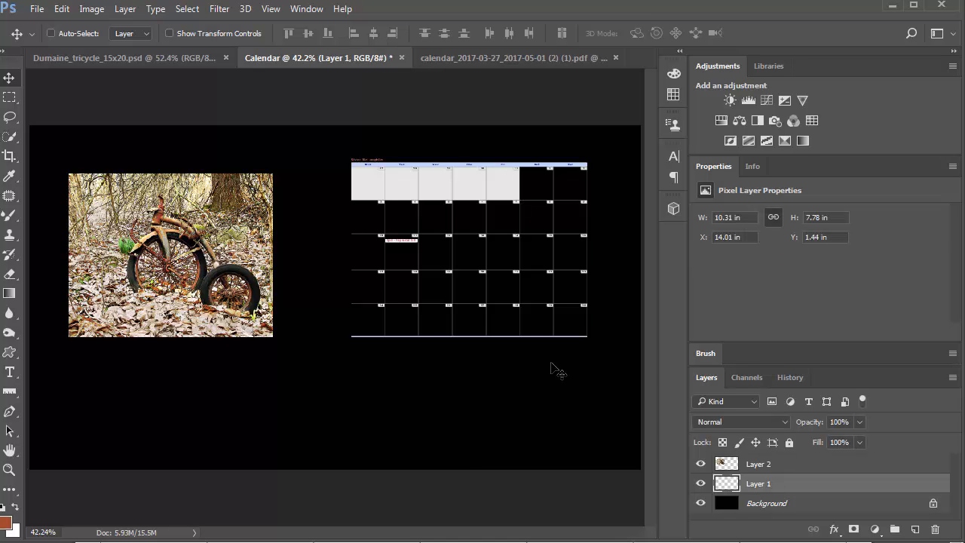
Step: Enlarge the month grid with Free Transform to about 12.88 × 9.71 in and place it at about X 12.99 in, Y 1.11 in
{"action": "key", "text": "ctrl+t"}
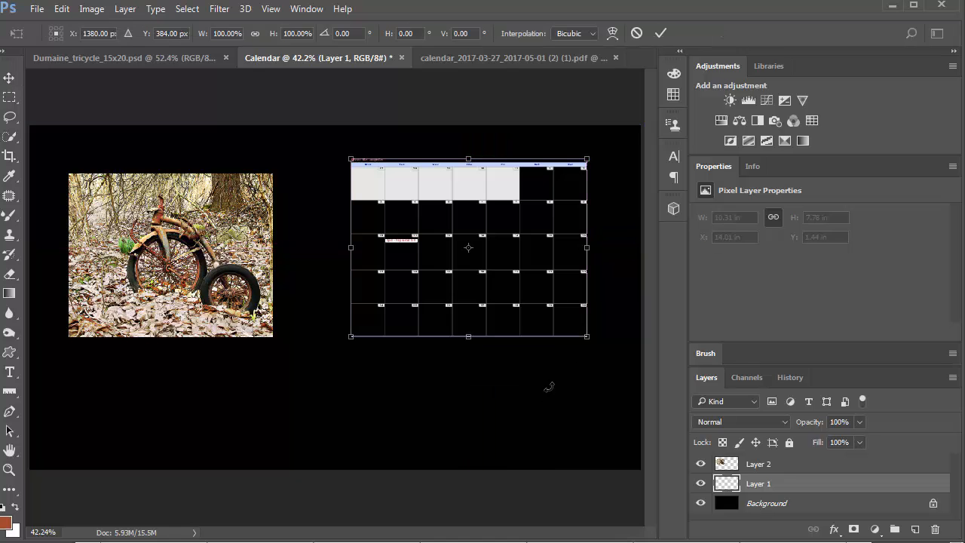
{"action": "left_click_drag", "start_coordinate": [587, 336], "coordinate": [616, 360]}
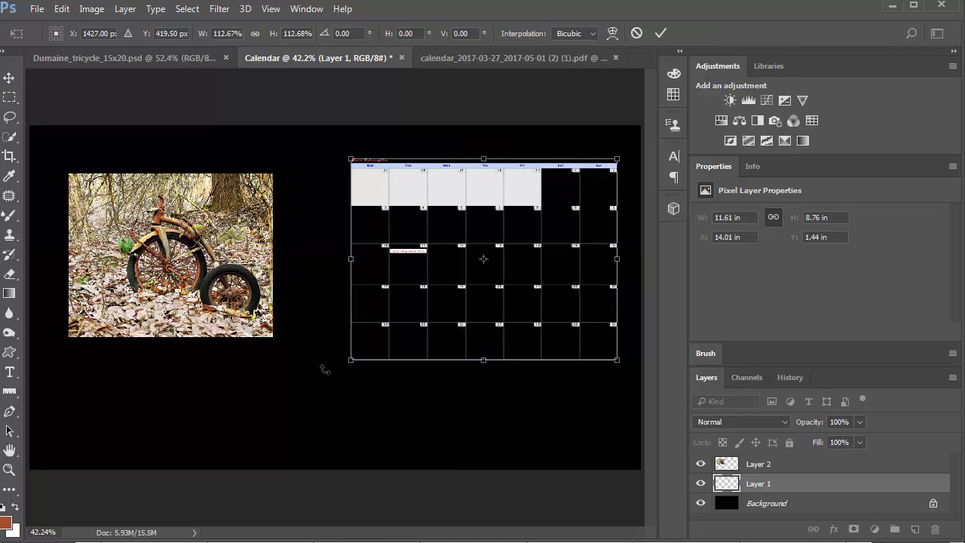
{"action": "left_click_drag", "start_coordinate": [351, 360], "coordinate": [322, 381]}
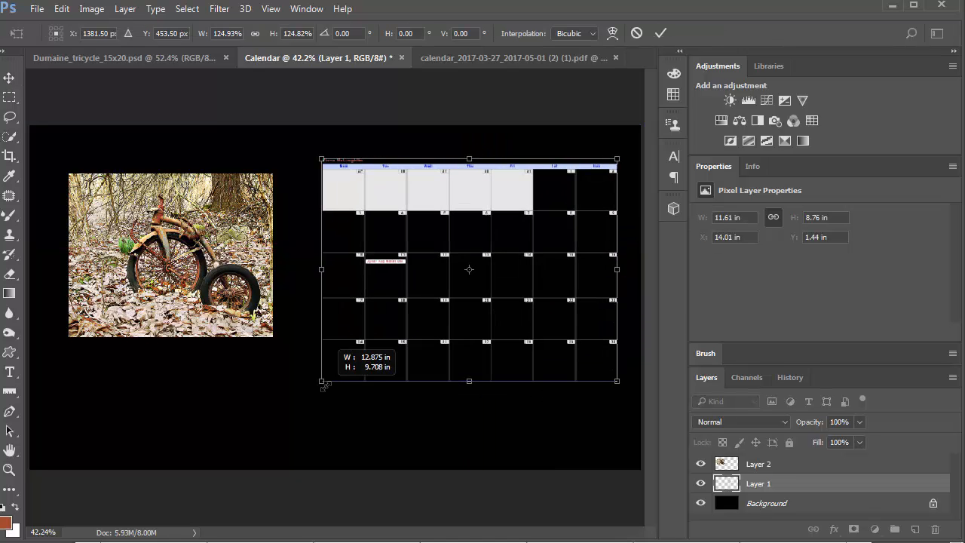
{"action": "mouse_move", "coordinate": [513, 321]}
{"action": "left_mouse_down"}
{"action": "mouse_move", "coordinate": [520, 345]}
{"action": "mouse_move", "coordinate": [523, 323]}
{"action": "left_mouse_up"}
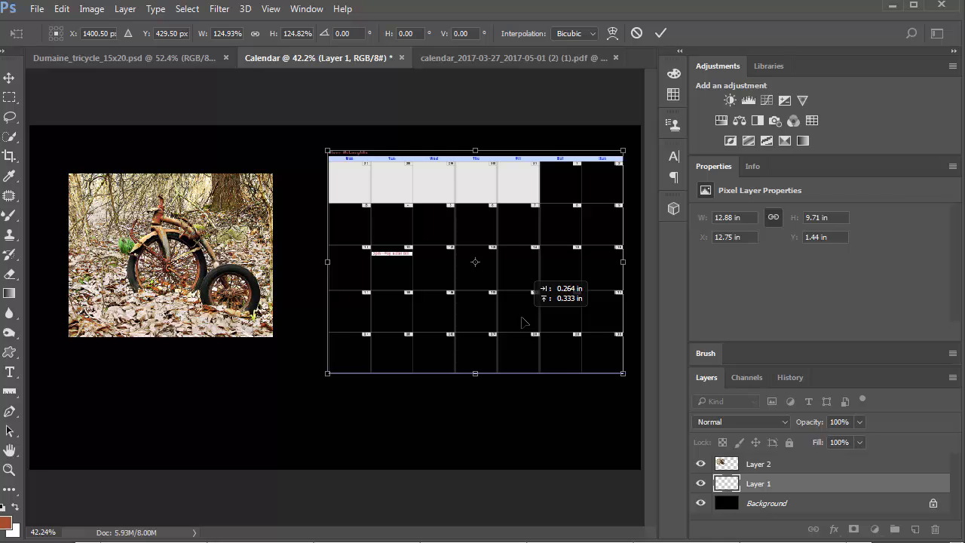
{"action": "left_click_drag", "start_coordinate": [523, 322], "coordinate": [520, 324]}
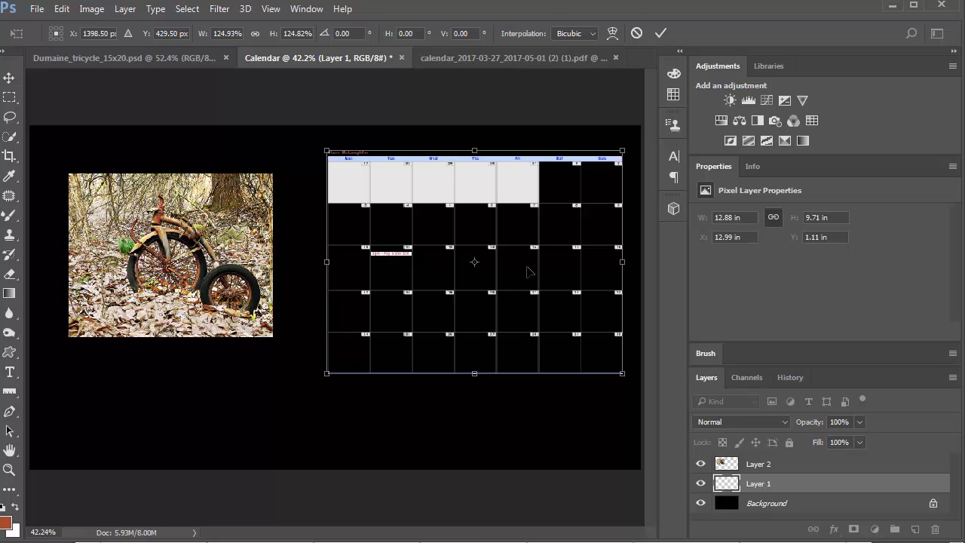
{"action": "key", "text": "Return"}
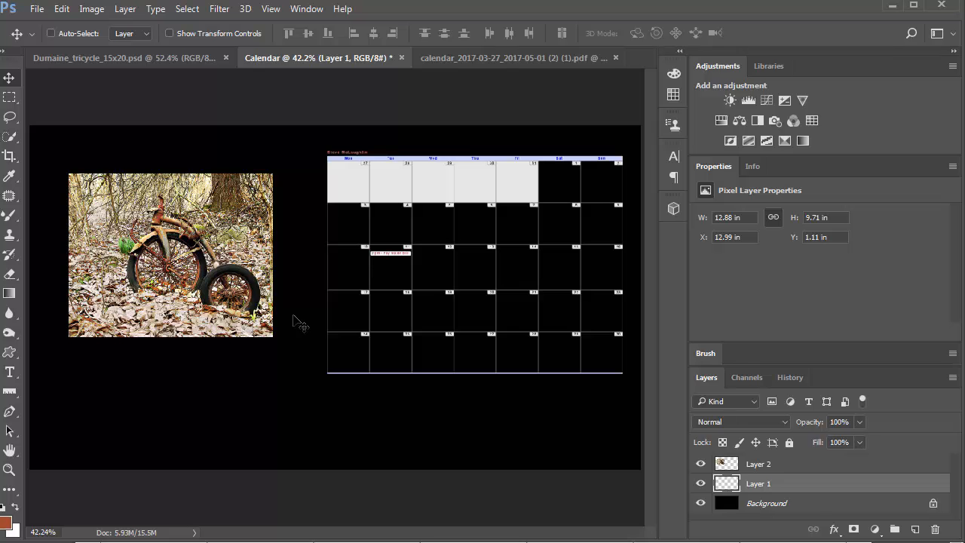
Step: Try enlarging the tricycle photo to about 112% and moving it to about X 1.26 in, Y 3.51 in, and discard the transformation
{"action": "key", "text": "ctrl"}
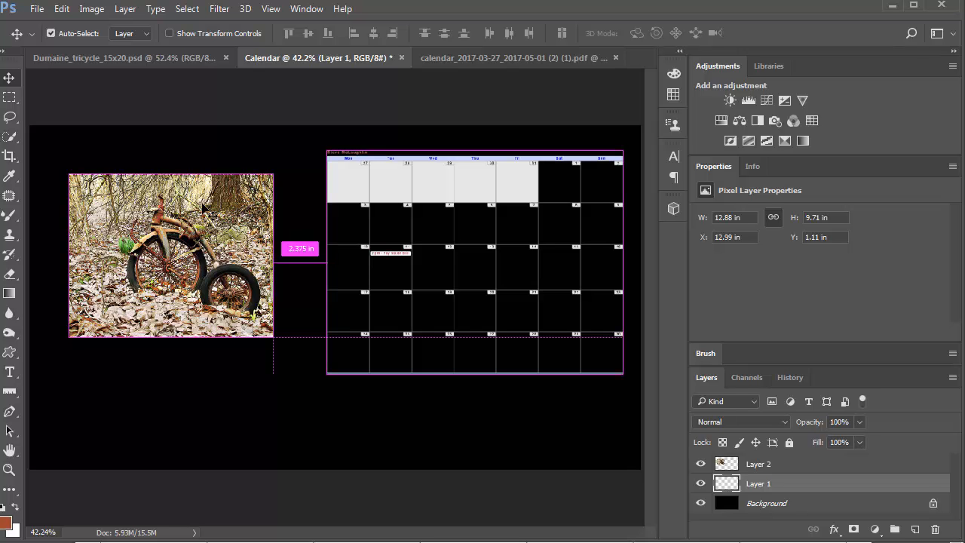
{"action": "left_click", "coordinate": [202, 205], "text": "ctrl"}
{"action": "mouse_move", "coordinate": [153, 225]}
{"action": "left_mouse_down"}
{"action": "mouse_move", "coordinate": [147, 232]}
{"action": "mouse_move", "coordinate": [154, 225]}
{"action": "left_mouse_up"}
{"action": "key", "text": "ctrl"}
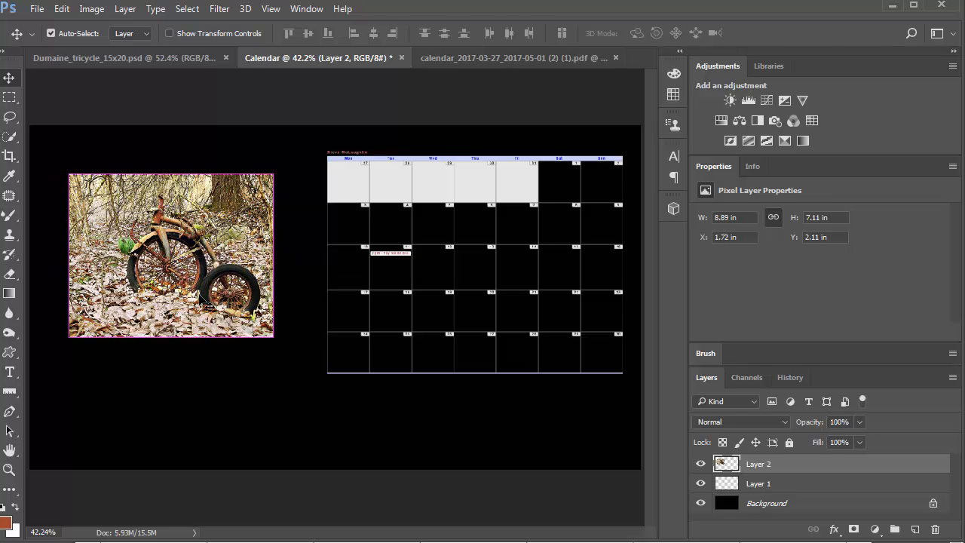
{"action": "key", "text": "ctrl+t"}
{"action": "left_click_drag", "start_coordinate": [68, 337], "coordinate": [43, 361]}
{"action": "mouse_move", "coordinate": [167, 321]}
{"action": "left_mouse_down"}
{"action": "mouse_move", "coordinate": [187, 341]}
{"action": "mouse_move", "coordinate": [167, 333]}
{"action": "mouse_move", "coordinate": [197, 323]}
{"action": "mouse_move", "coordinate": [185, 324]}
{"action": "mouse_move", "coordinate": [181, 308]}
{"action": "mouse_move", "coordinate": [181, 319]}
{"action": "mouse_move", "coordinate": [178, 283]}
{"action": "mouse_move", "coordinate": [181, 324]}
{"action": "left_mouse_up"}
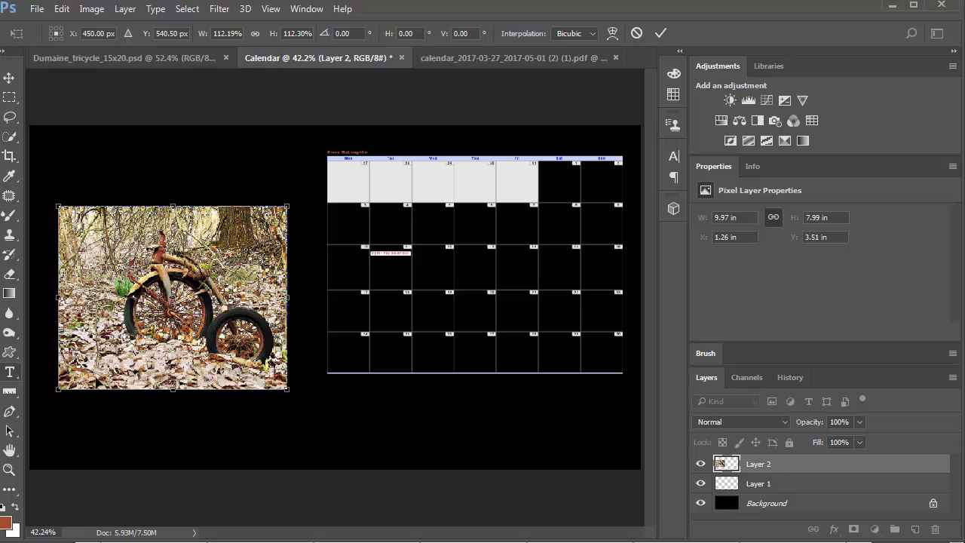
{"action": "left_click", "coordinate": [10, 373]}
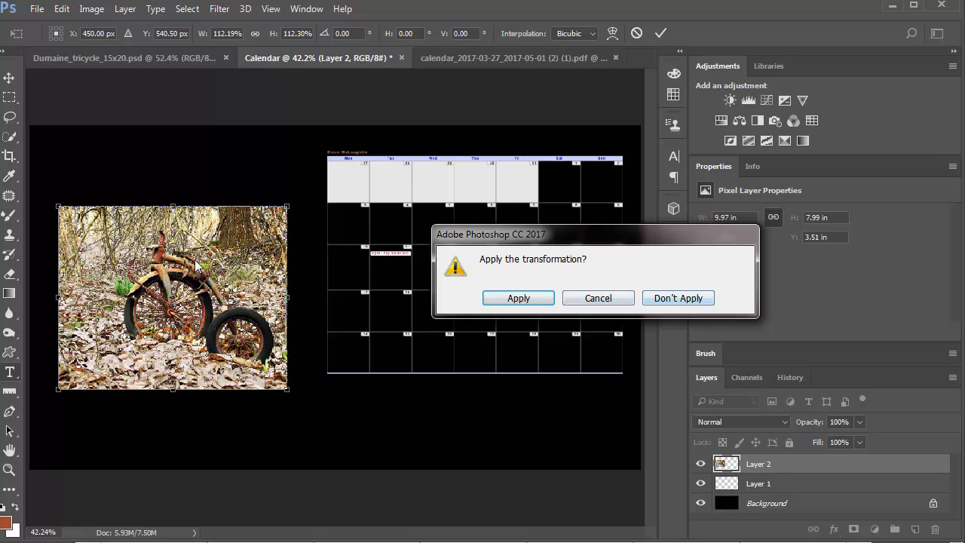
{"action": "left_click", "coordinate": [676, 299]}
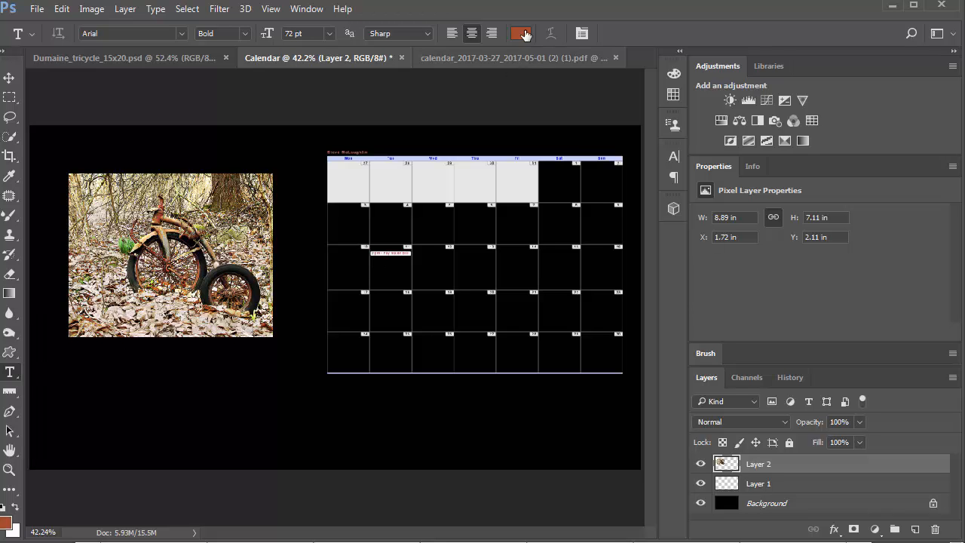
Step: Set the Type tool's text color to a rusty brown sampled from the tricycle, RGB 177, 109, 74
{"action": "left_click", "coordinate": [524, 35]}
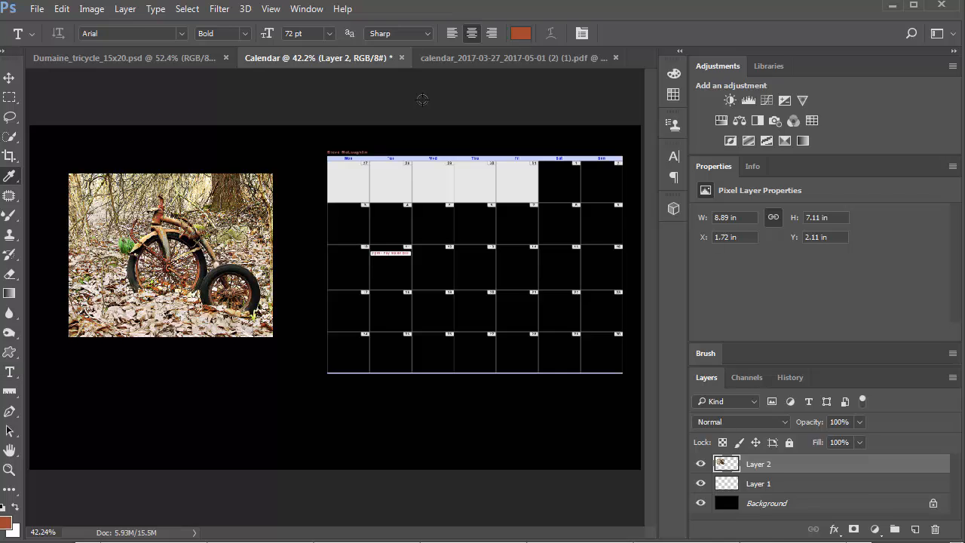
{"action": "left_click", "coordinate": [200, 194]}
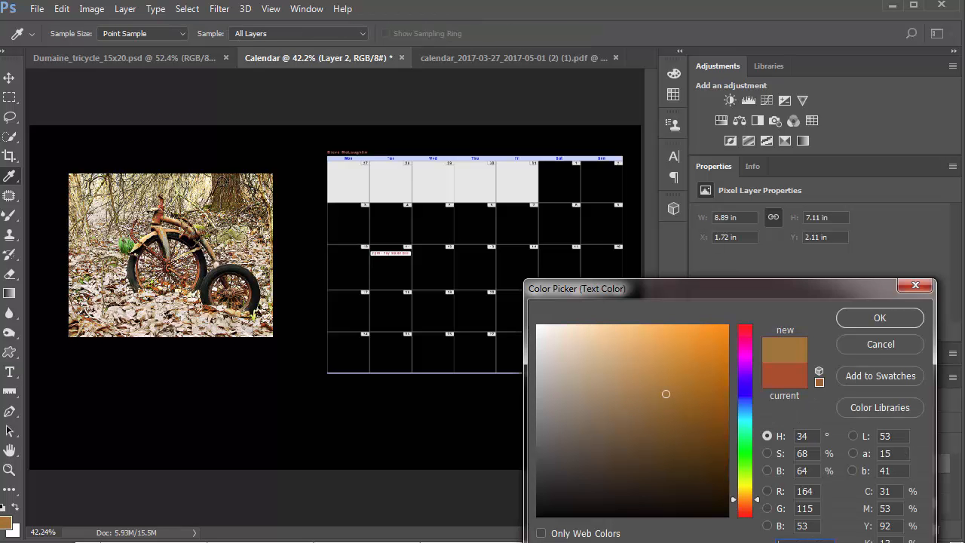
{"action": "left_click", "coordinate": [214, 187]}
{"action": "left_click", "coordinate": [107, 273]}
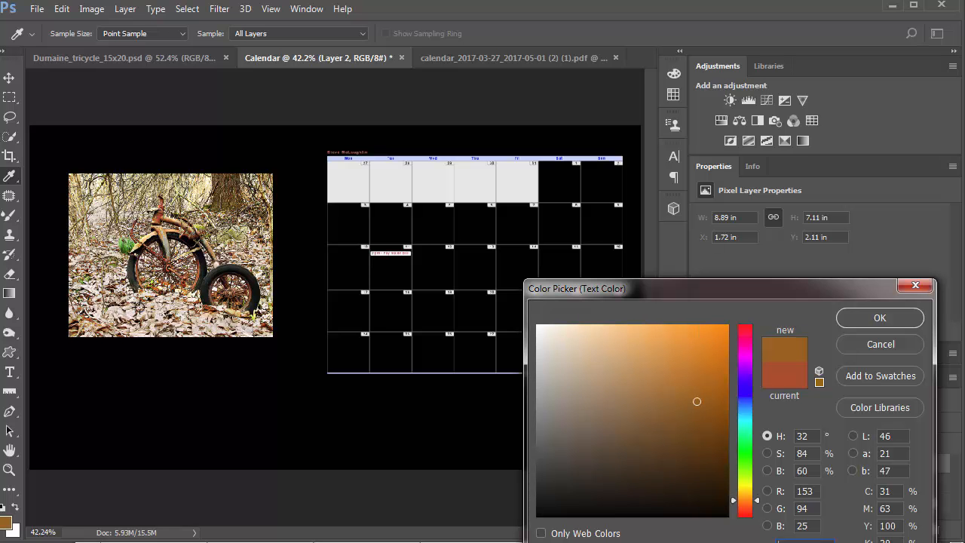
{"action": "left_click", "coordinate": [139, 308]}
{"action": "left_click", "coordinate": [188, 290]}
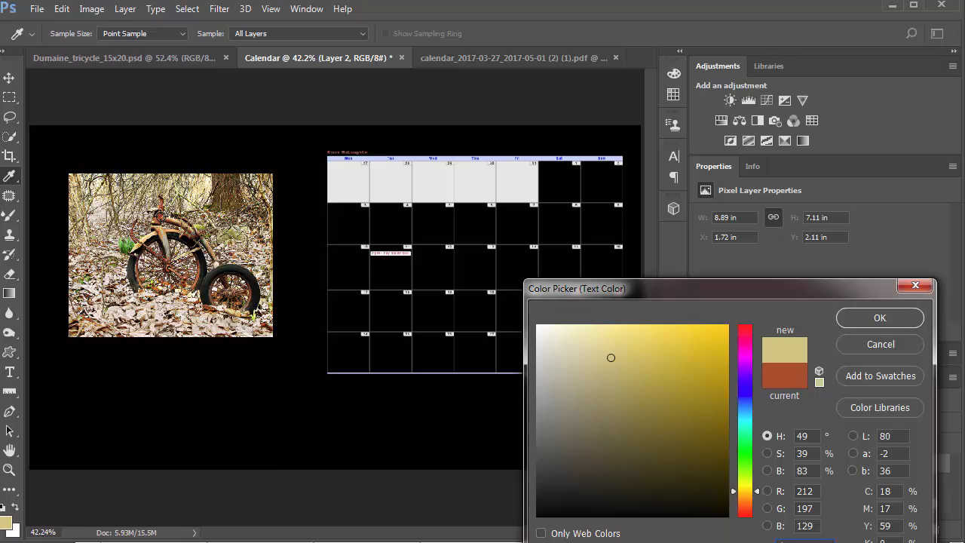
{"action": "left_click", "coordinate": [158, 216]}
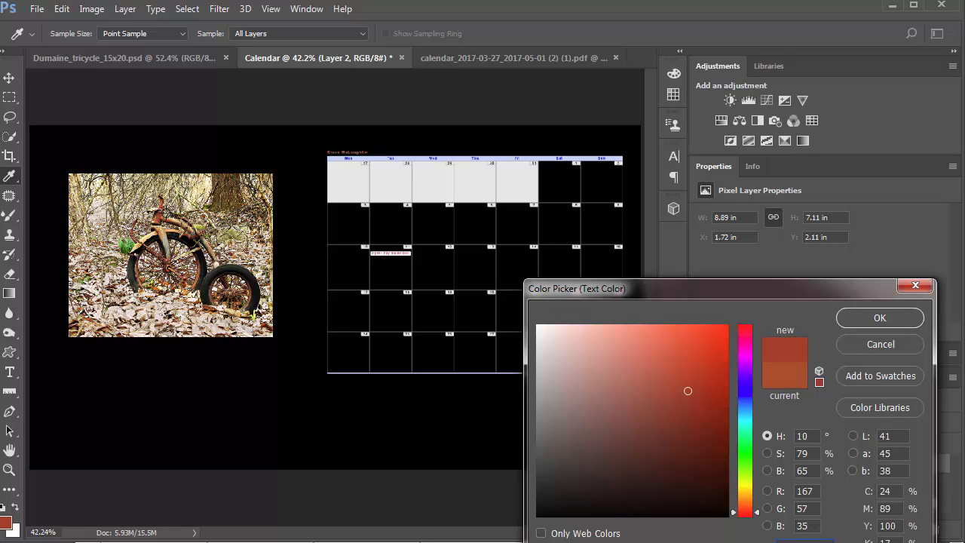
{"action": "left_click", "coordinate": [160, 212]}
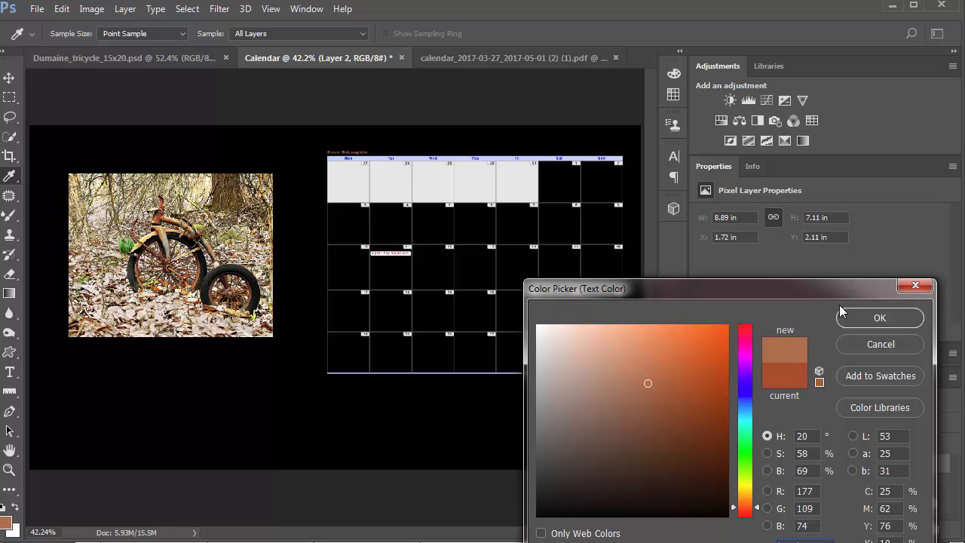
{"action": "left_click", "coordinate": [882, 317]}
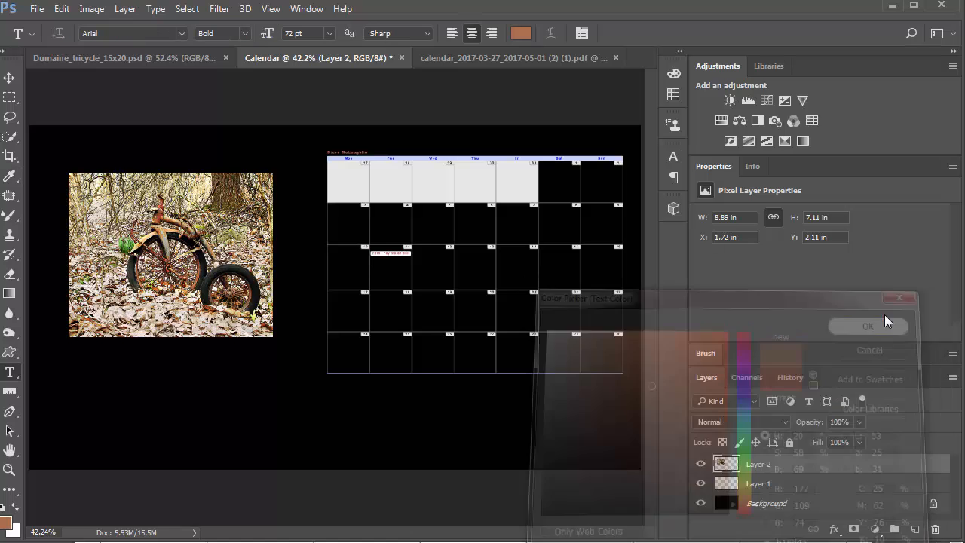
Step: Add a new layer above the tricycle layer and name it "Frame"
{"action": "left_click", "coordinate": [914, 530]}
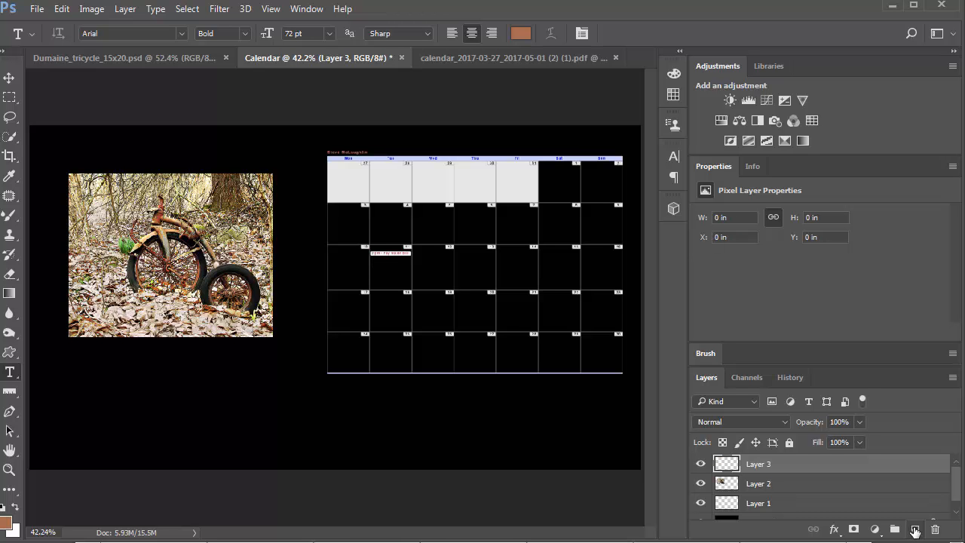
{"action": "double_click", "coordinate": [763, 464]}
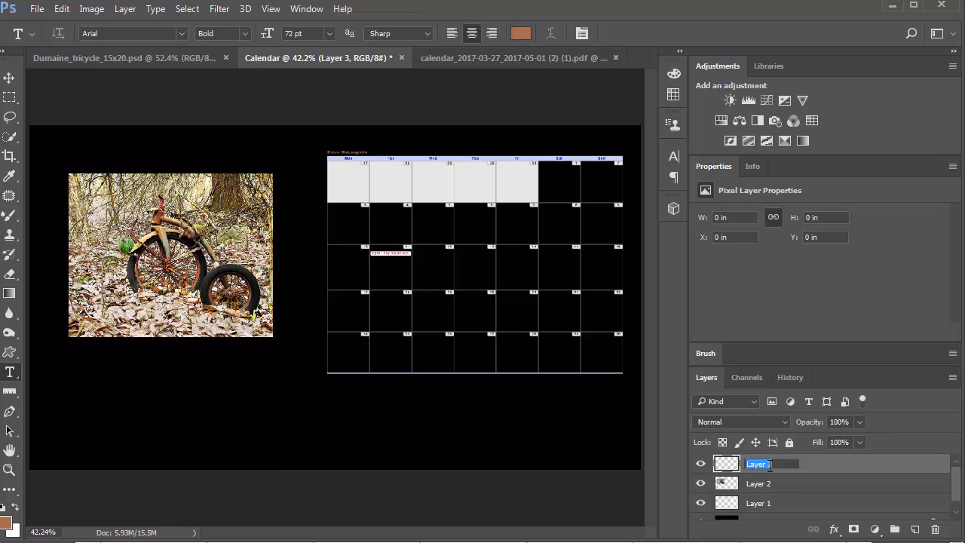
{"action": "type", "text": "Frame"}
{"action": "key", "text": "Return"}
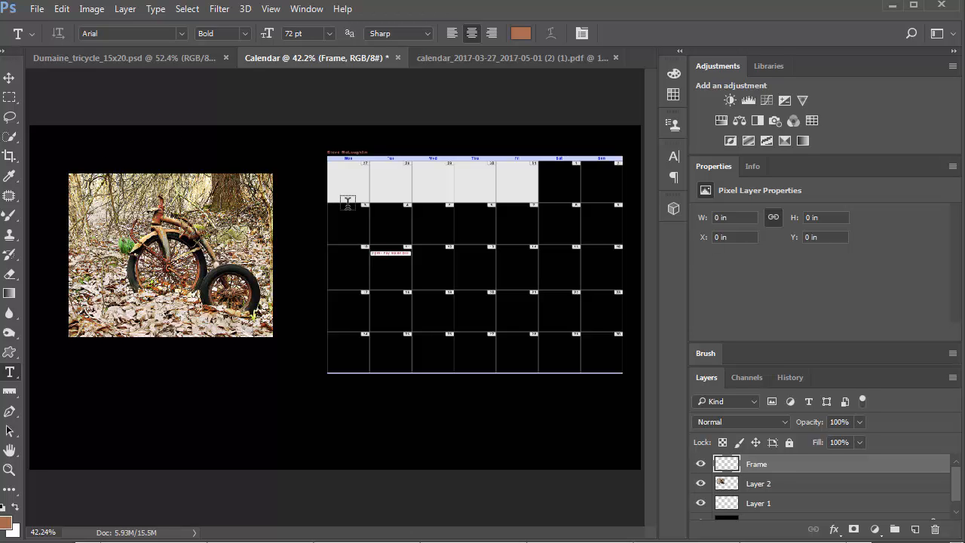
Step: Stroke the canvas edge on the Frame layer, 10 px wide, centered, in rust sampled from the tricycle (RGB 174, 74, 40), and reselect the whole canvas
{"action": "left_click", "coordinate": [61, 10]}
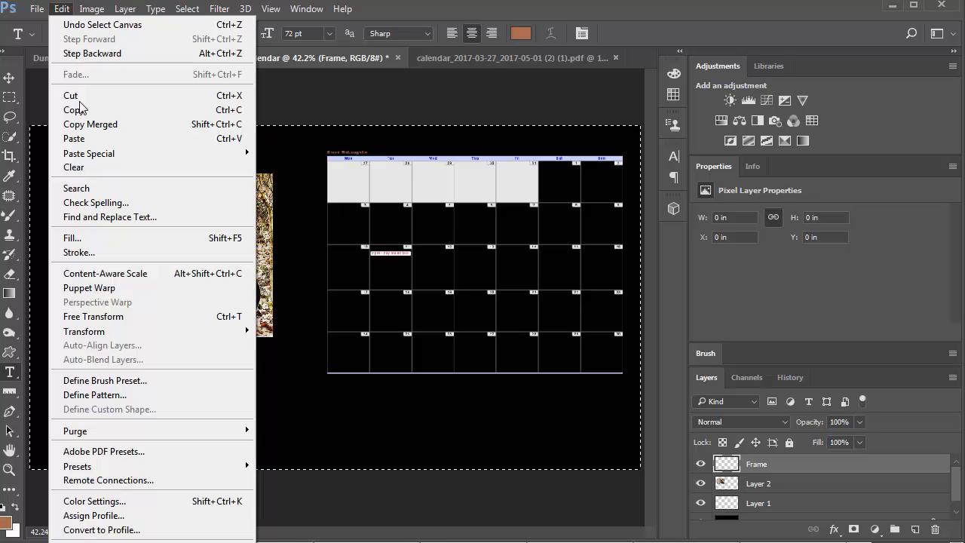
{"action": "left_click", "coordinate": [98, 256]}
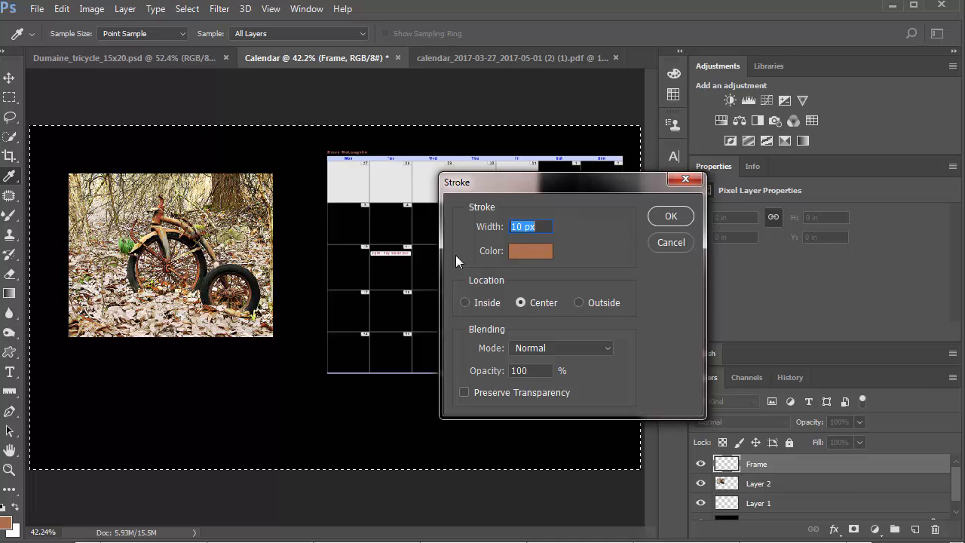
{"action": "left_click", "coordinate": [529, 253]}
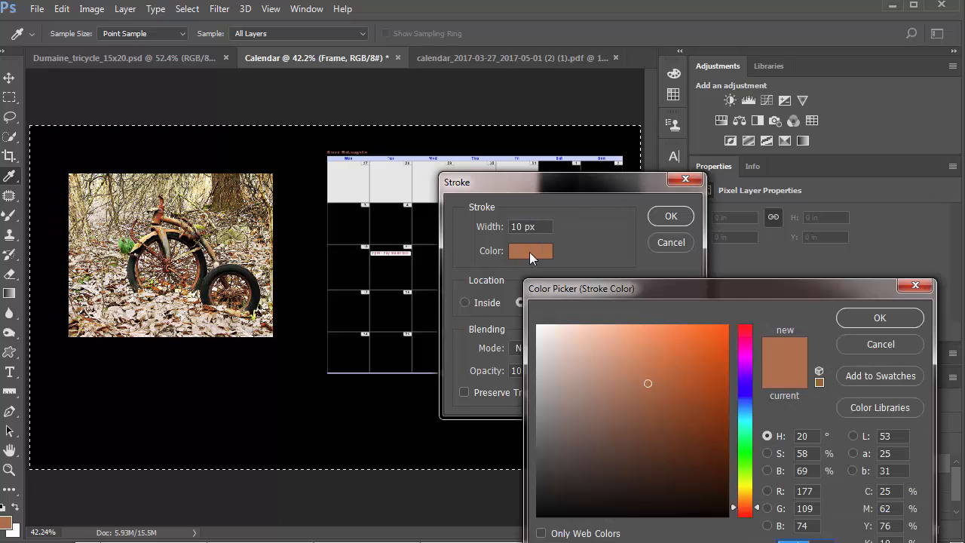
{"action": "left_click", "coordinate": [212, 276]}
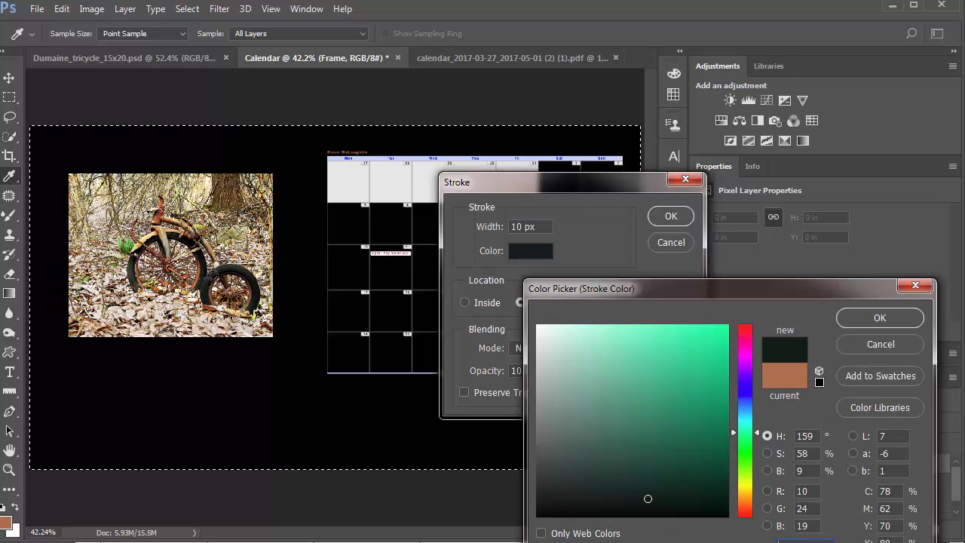
{"action": "left_click", "coordinate": [230, 187]}
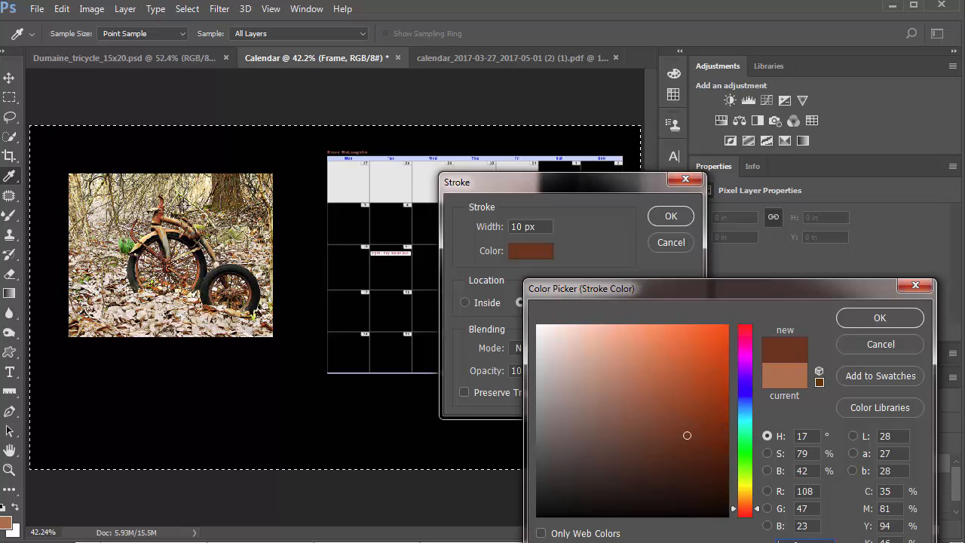
{"action": "left_click", "coordinate": [190, 232]}
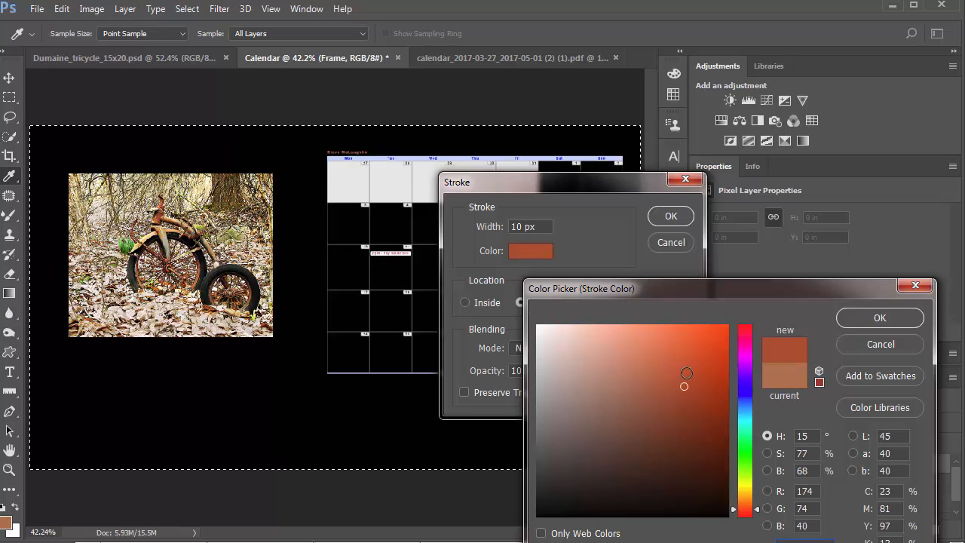
{"action": "left_click", "coordinate": [858, 317]}
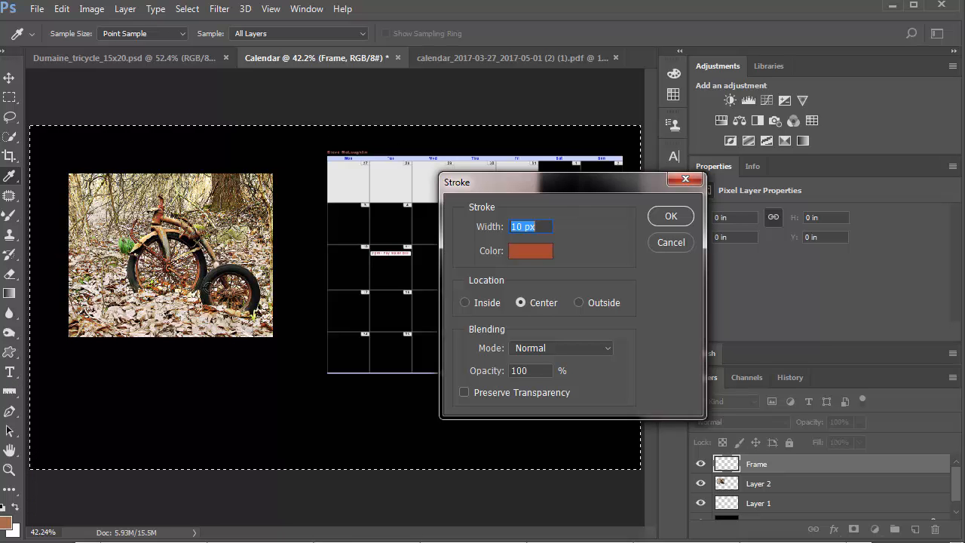
{"action": "left_click", "coordinate": [671, 216]}
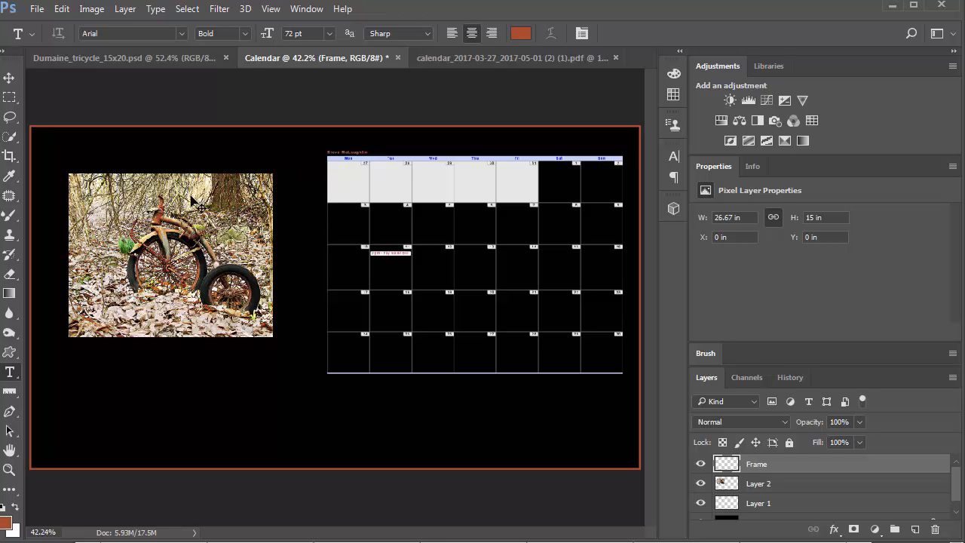
{"action": "key", "text": "ctrl+a"}
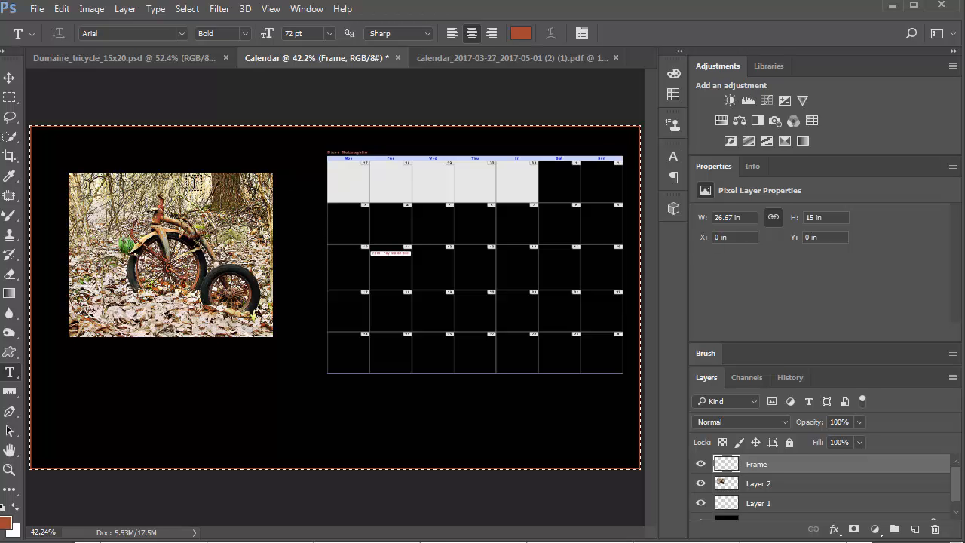
{"action": "left_click", "coordinate": [61, 10]}
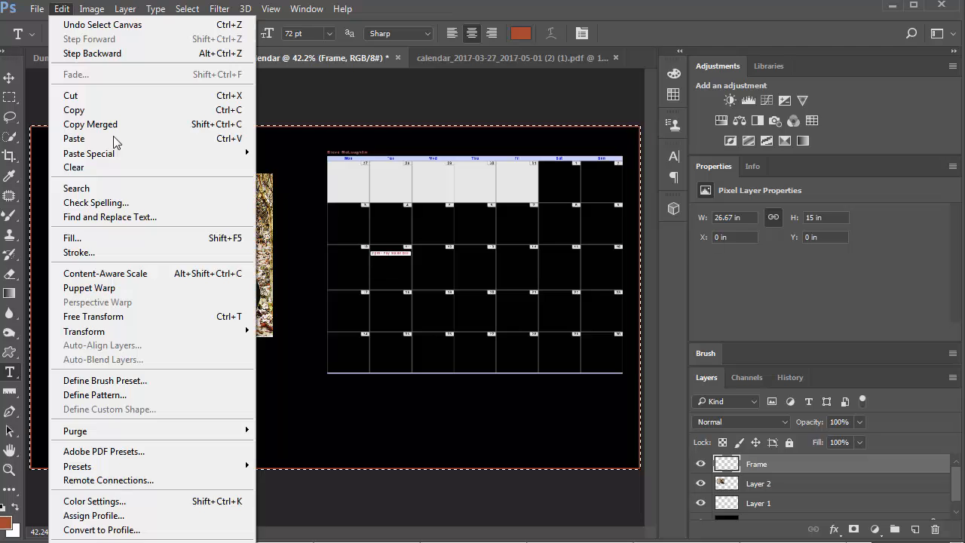
{"action": "left_click", "coordinate": [103, 237]}
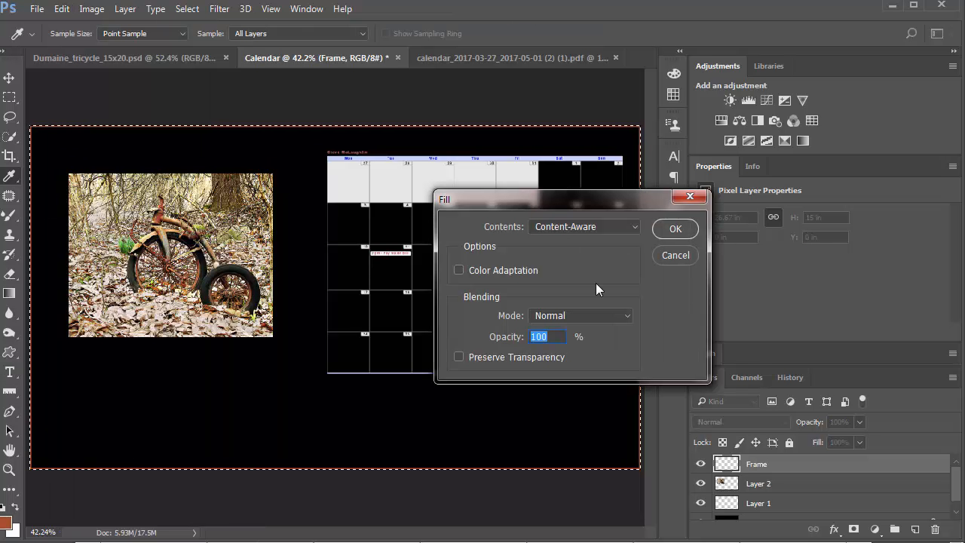
{"action": "left_click", "coordinate": [636, 225]}
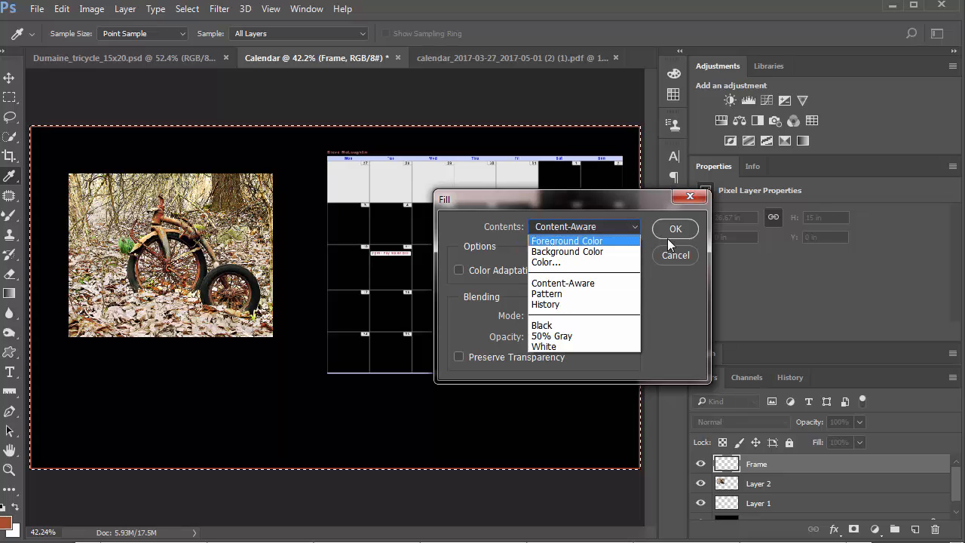
{"action": "left_click", "coordinate": [501, 201]}
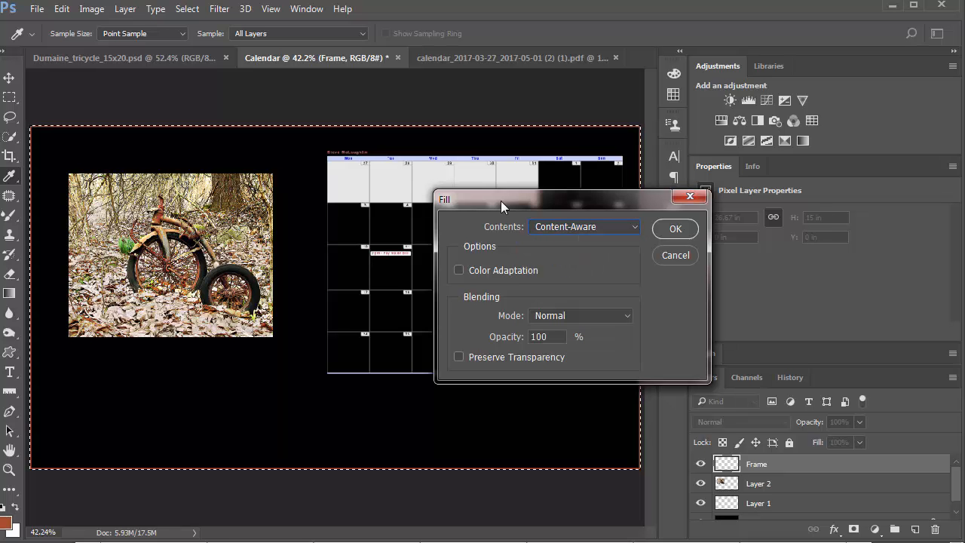
{"action": "left_click", "coordinate": [666, 254]}
Step: Stroke the canvas selection on the Frame layer again with a width of 20 px in the same rust color, and deselect
{"action": "left_click", "coordinate": [61, 8]}
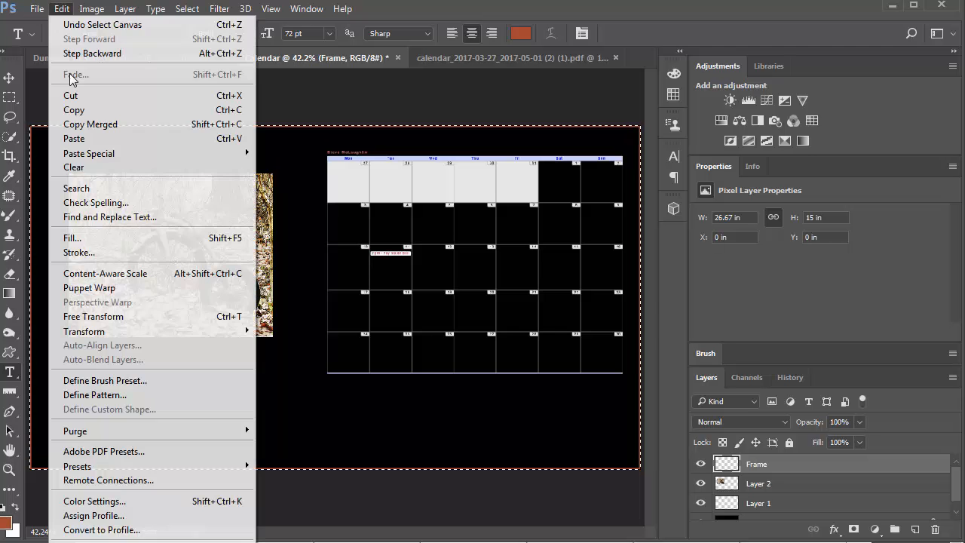
{"action": "left_click", "coordinate": [108, 251]}
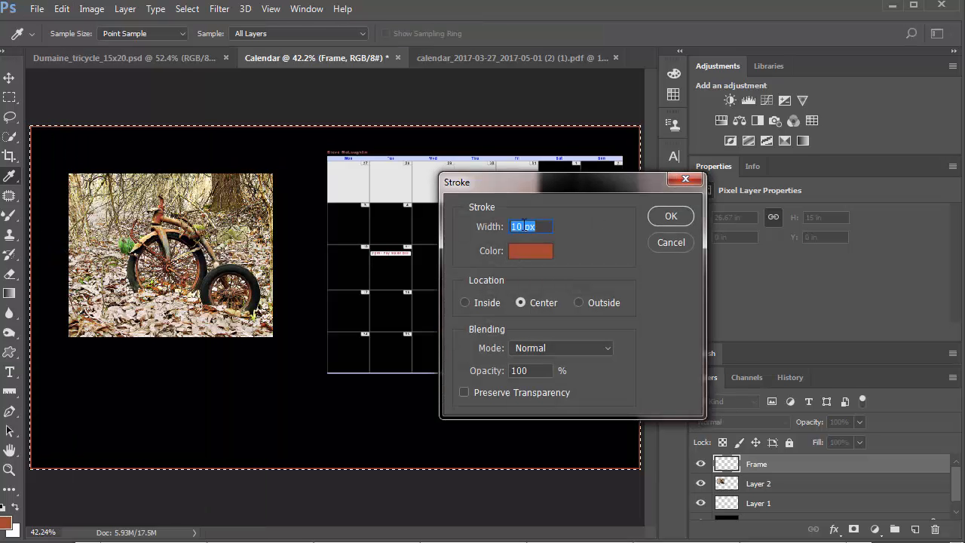
{"action": "left_click_drag", "start_coordinate": [517, 227], "coordinate": [507, 234]}
{"action": "type", "text": "2"}
{"action": "left_click", "coordinate": [671, 216]}
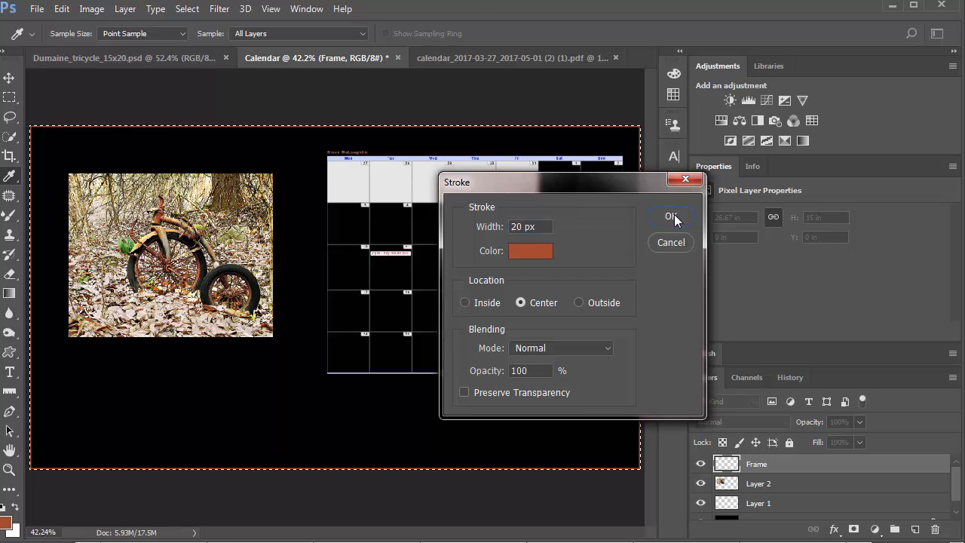
{"action": "key", "text": "t"}
{"action": "key", "text": "ctrl+d"}
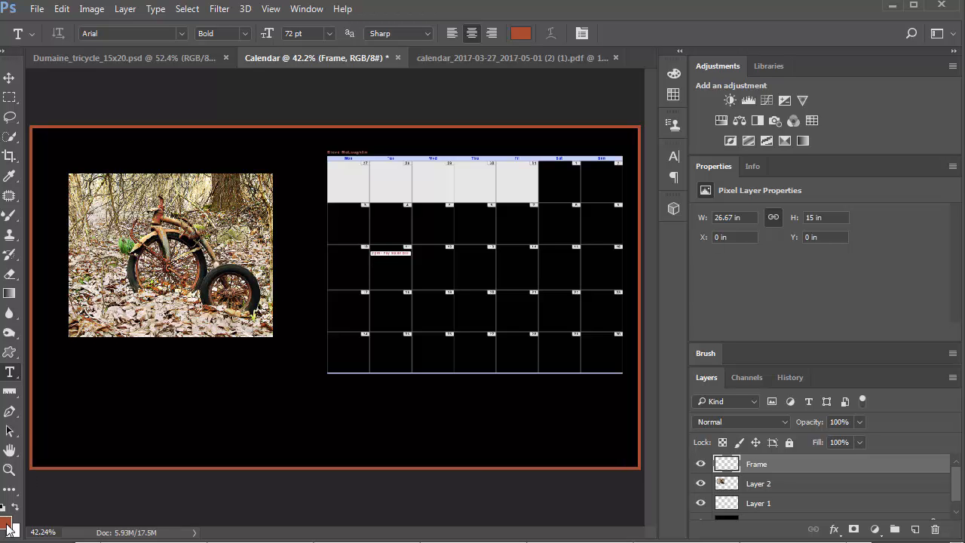
Step: Add the text "April" in Arial Bold, 72 pt, below the month grid
{"action": "left_click", "coordinate": [429, 423]}
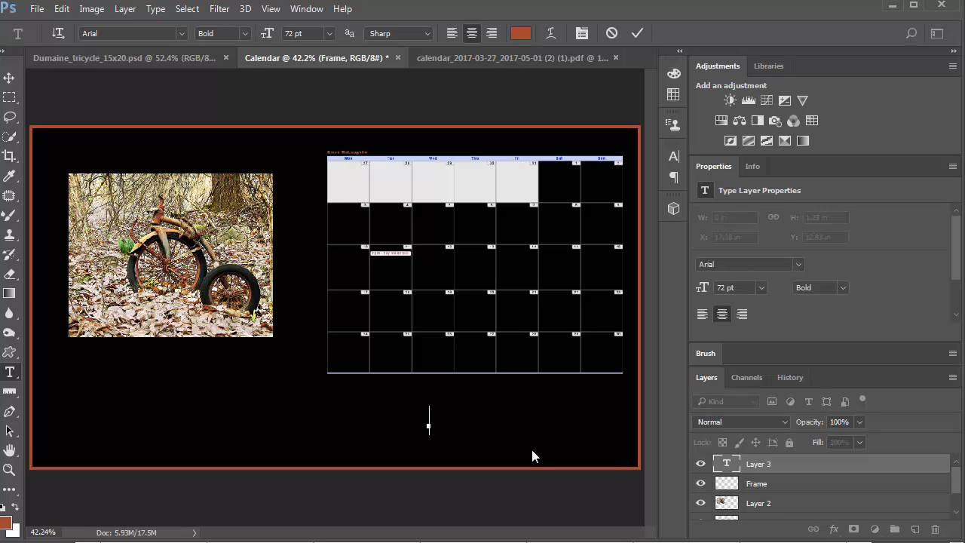
{"action": "type", "text": "April"}
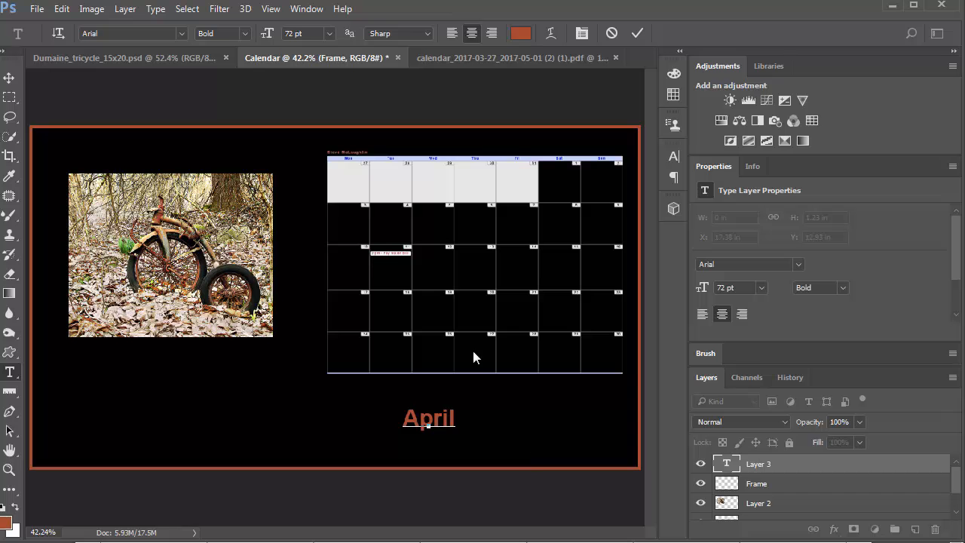
{"action": "left_click", "coordinate": [8, 83]}
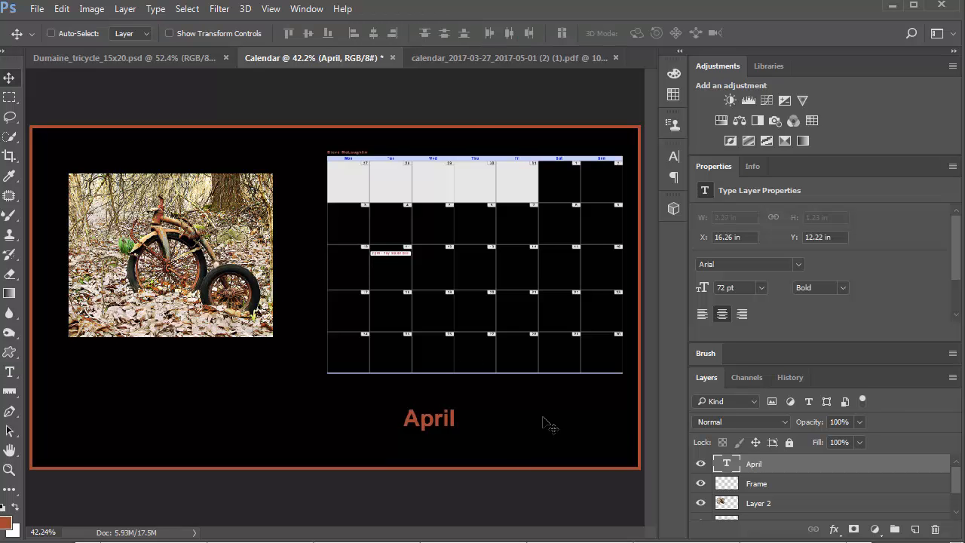
Step: Scale the April text to about 230% with Free Transform and place it at about X 16.76 in, Y 11.45 in
{"action": "left_click", "coordinate": [443, 424]}
{"action": "key", "text": "ctrl+t"}
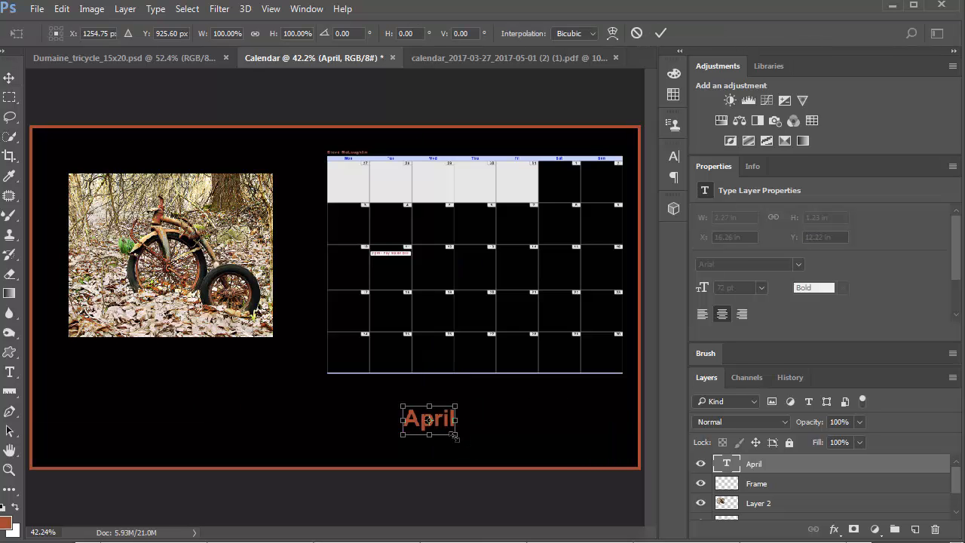
{"action": "left_click_drag", "start_coordinate": [455, 435], "coordinate": [518, 449]}
{"action": "left_click_drag", "start_coordinate": [511, 407], "coordinate": [528, 423]}
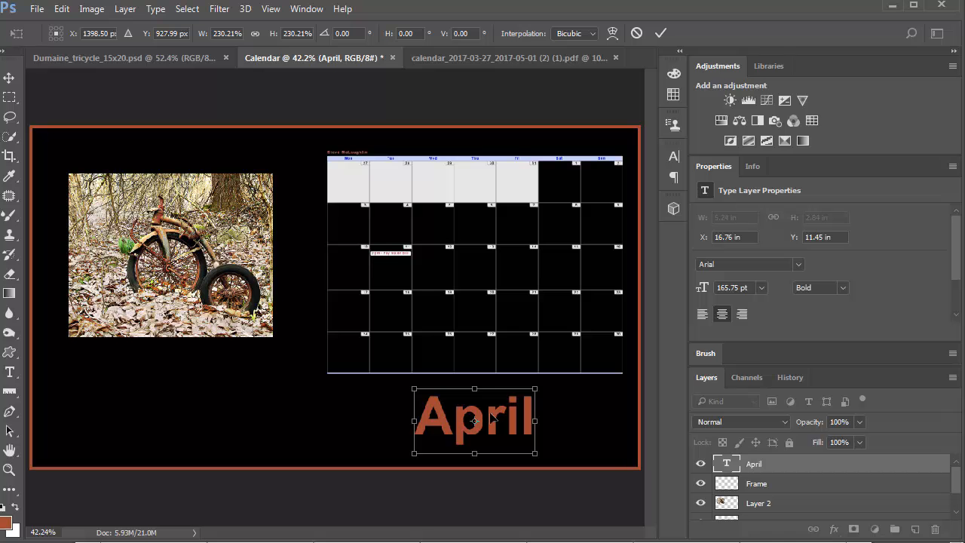
{"action": "key", "text": "Return"}
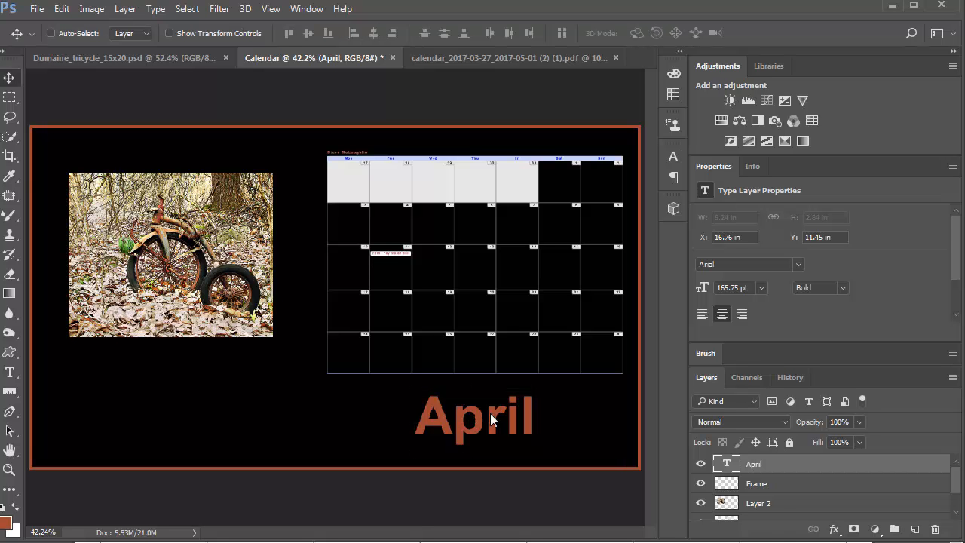
Step: Recolor the April text to a pale orange sampled from the tricycle, RGB 251, 207, 145, and shift it to about X 17.43 in
{"action": "double_click", "coordinate": [727, 466]}
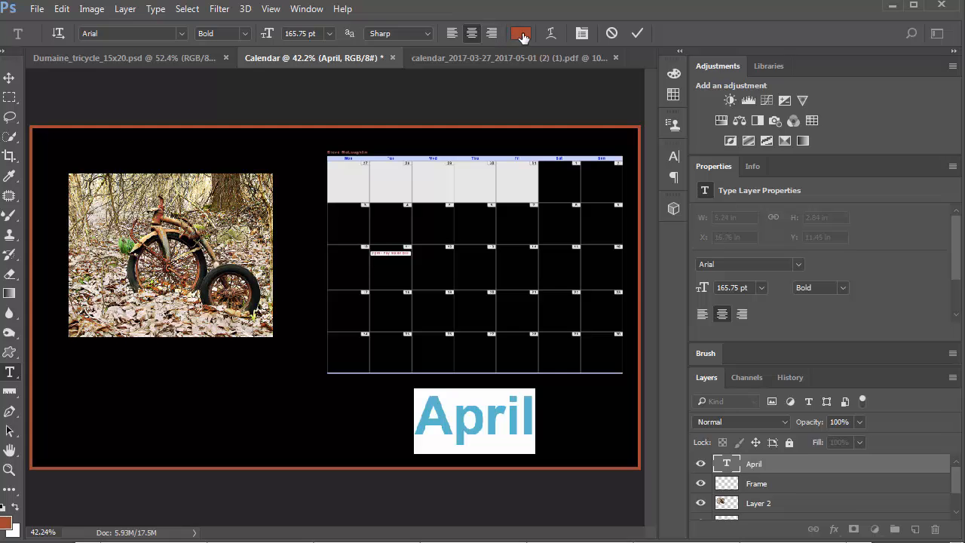
{"action": "left_click", "coordinate": [519, 33]}
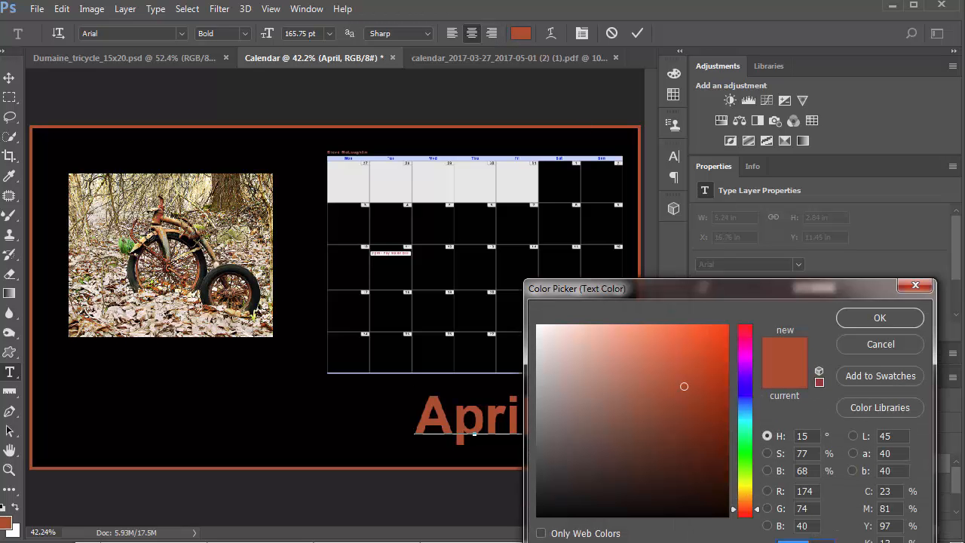
{"action": "left_click", "coordinate": [146, 237]}
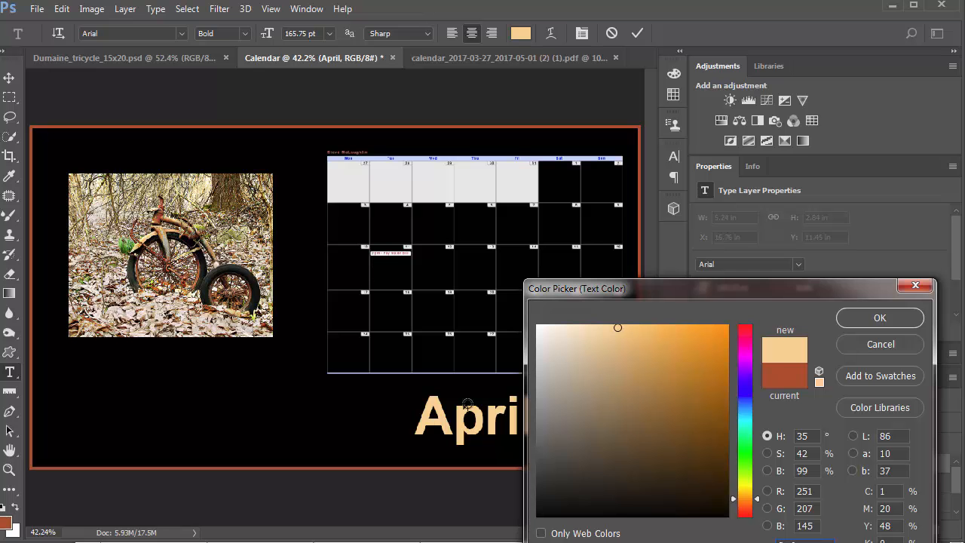
{"action": "left_click", "coordinate": [880, 318]}
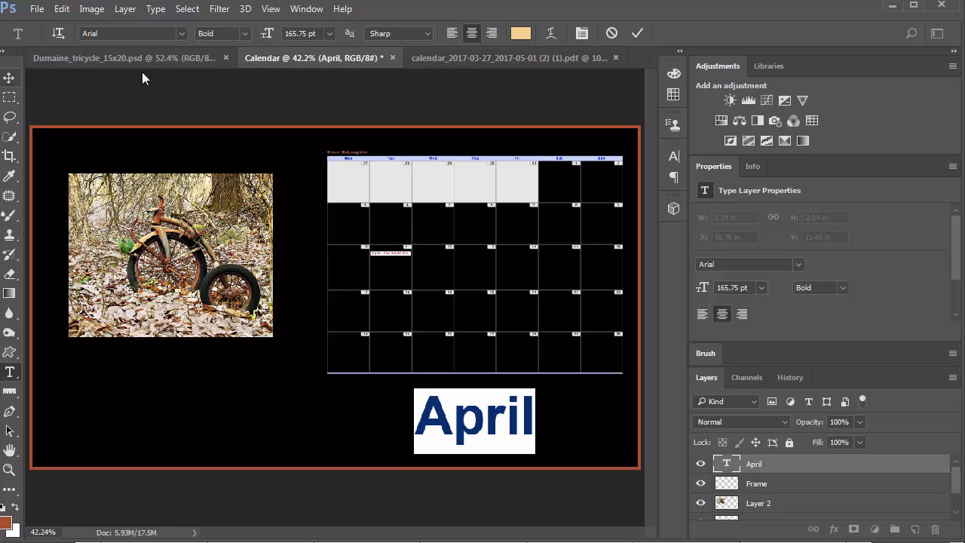
{"action": "left_click", "coordinate": [632, 36]}
{"action": "key", "text": "v"}
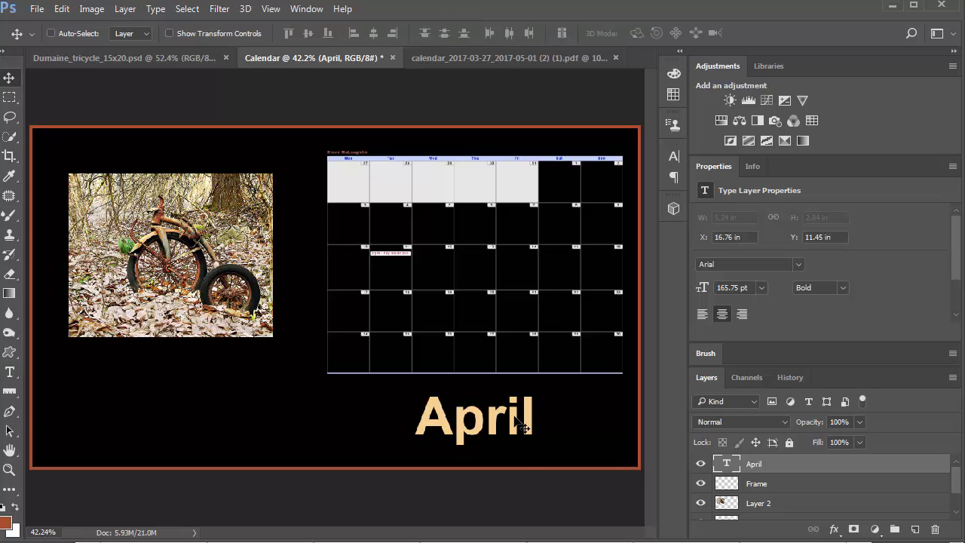
{"action": "left_click_drag", "start_coordinate": [519, 424], "coordinate": [491, 426]}
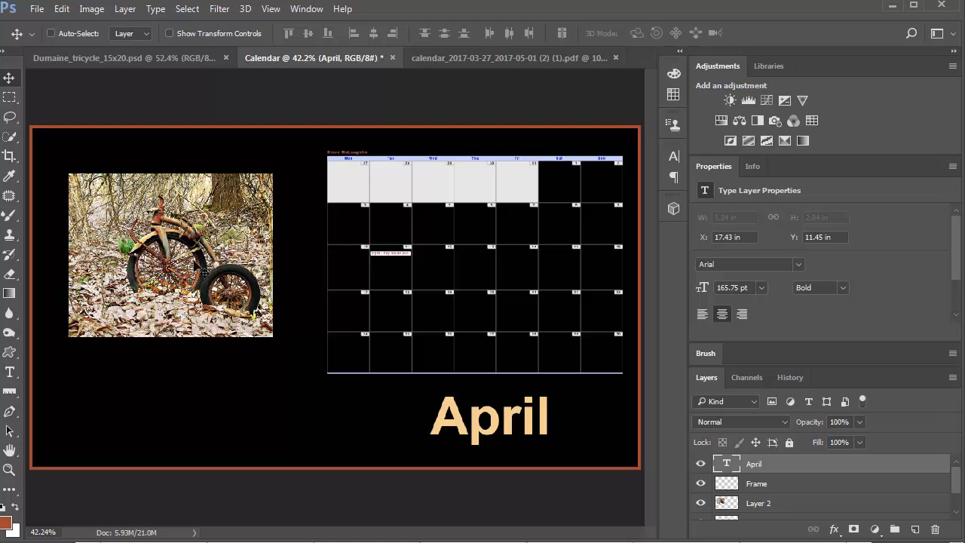
Step: Move the tricycle photo straight down to about X 1.72 in, Y 4.67 in
{"action": "mouse_move", "coordinate": [186, 253]}
{"action": "left_mouse_down"}
{"action": "mouse_move", "coordinate": [176, 251]}
{"action": "mouse_move", "coordinate": [179, 263]}
{"action": "left_mouse_up"}
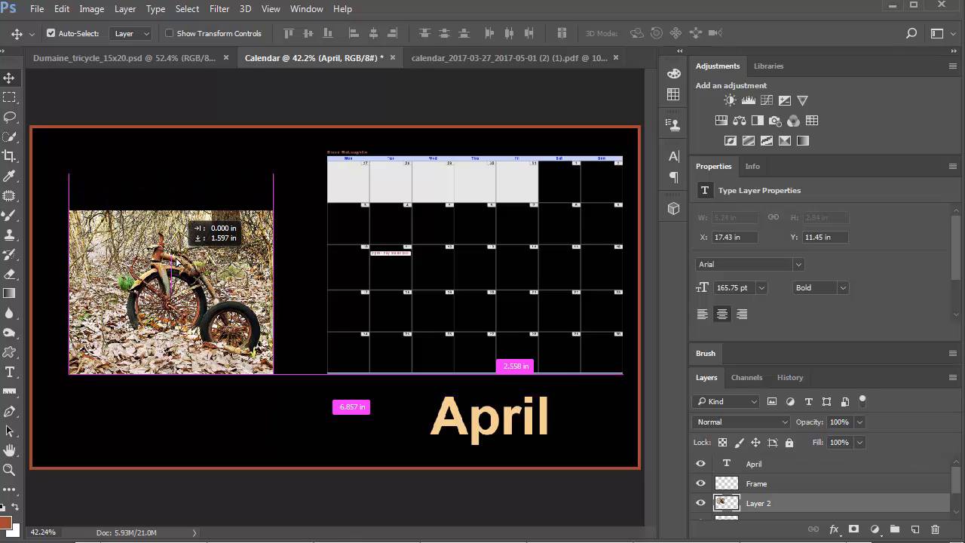
{"action": "left_click_drag", "start_coordinate": [202, 300], "coordinate": [223, 281]}
{"action": "left_click_drag", "start_coordinate": [221, 324], "coordinate": [224, 343]}
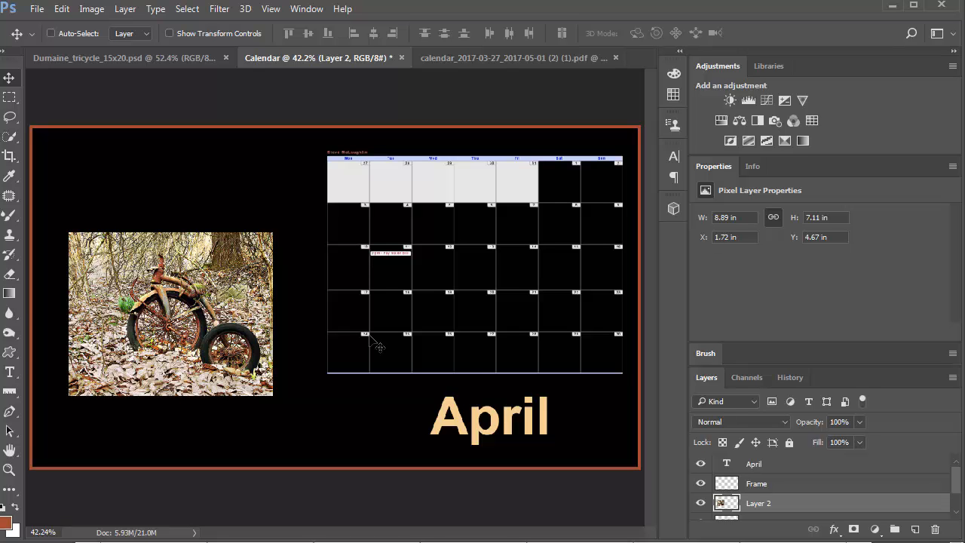
Step: Examine the whole calendar layout in full-screen view, enlarged so that the frame fills the screen
{"action": "key", "text": "f"}
{"action": "key", "text": "f"}
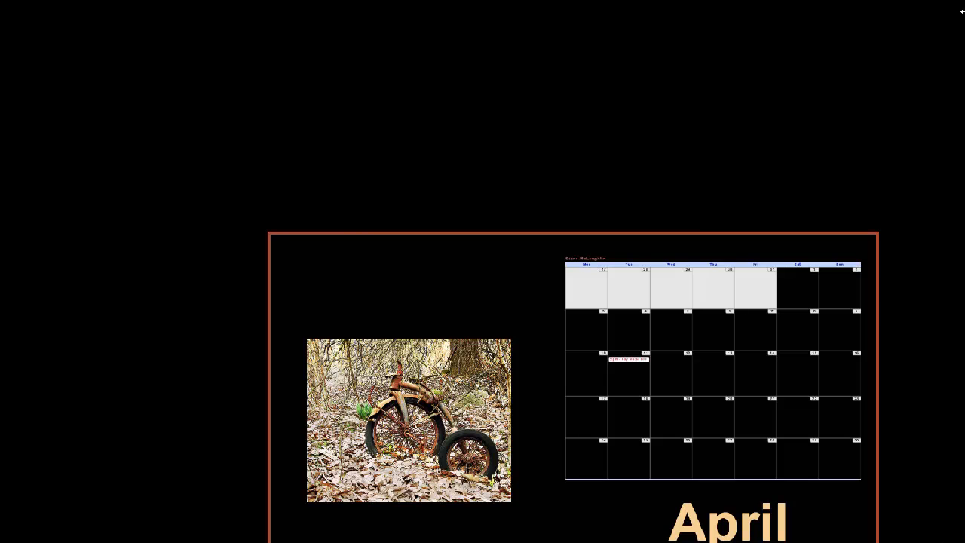
{"action": "scroll", "coordinate": [962, 11], "scroll_direction": "down", "scroll_amount": 3}
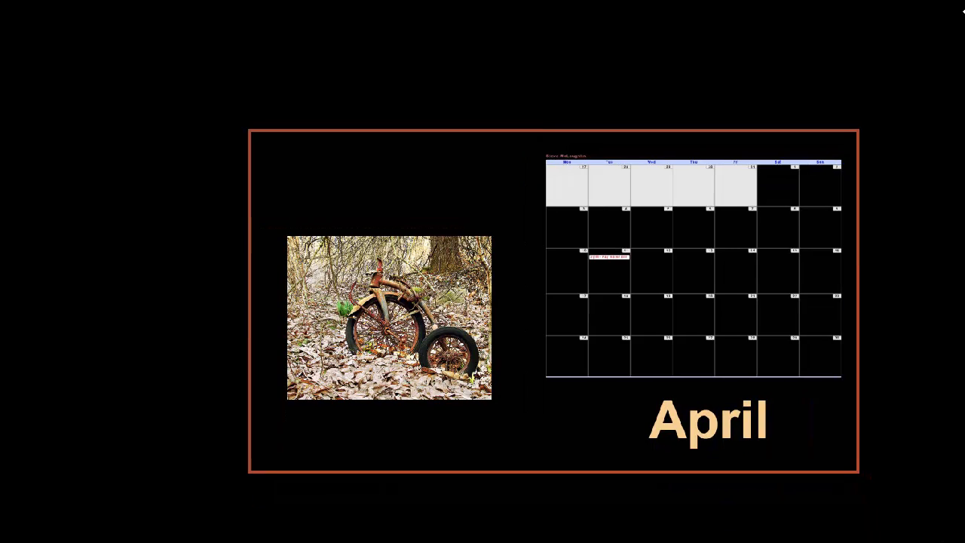
{"action": "scroll", "coordinate": [962, 11], "scroll_direction": "right", "scroll_amount": 1}
{"action": "scroll", "coordinate": [963, 11], "scroll_direction": "right", "scroll_amount": 1}
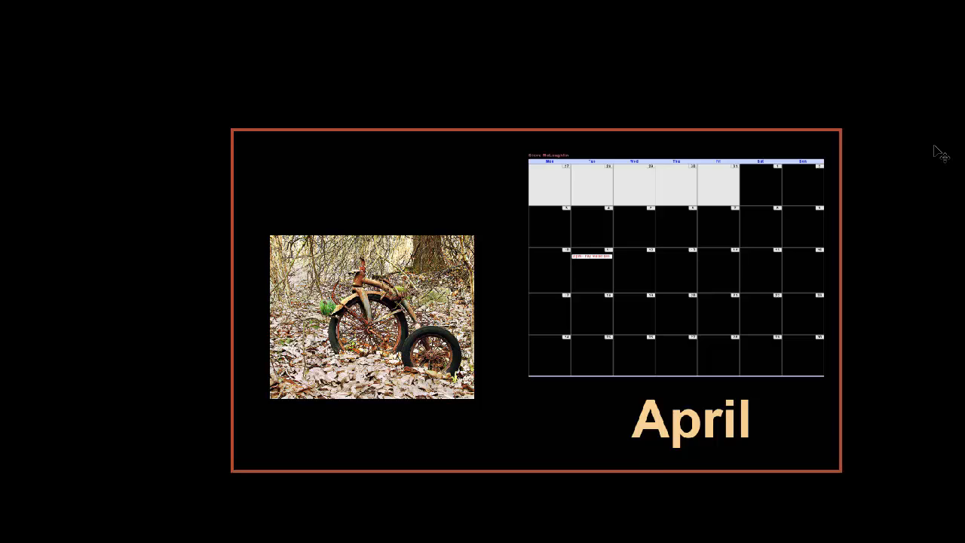
{"action": "key", "text": "plus"}
{"action": "key", "text": "ctrl+plus"}
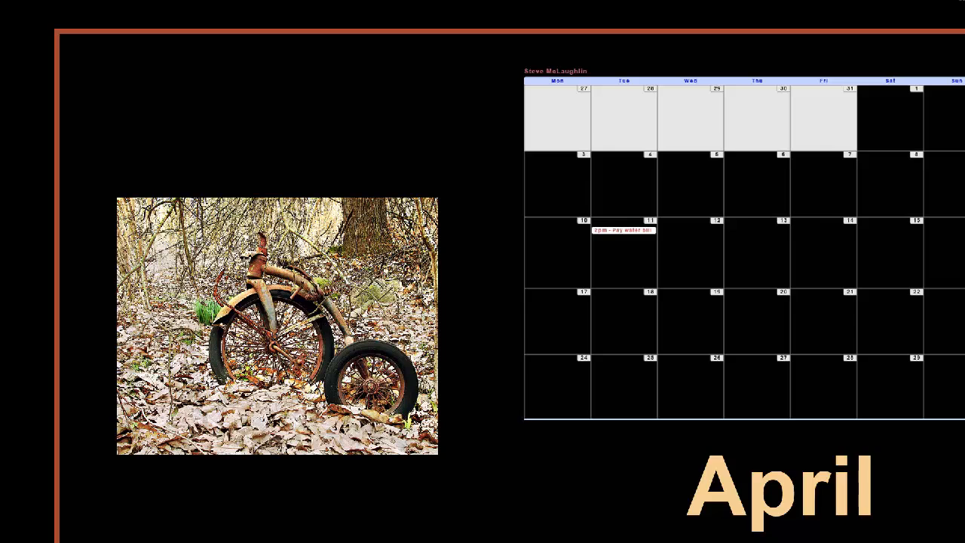
{"action": "scroll", "coordinate": [961, 3], "scroll_direction": "right", "scroll_amount": 2}
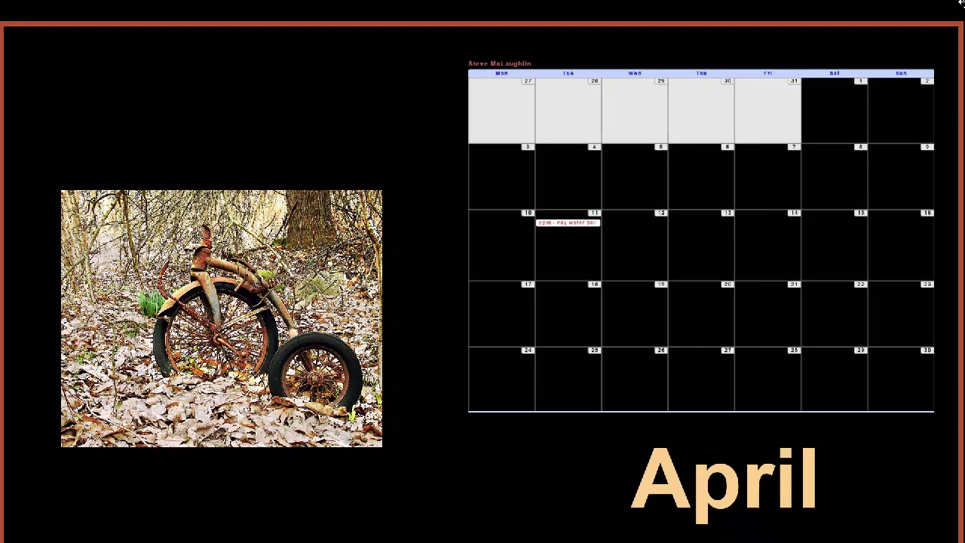
{"action": "scroll", "coordinate": [961, 4], "scroll_direction": "down", "scroll_amount": 1}
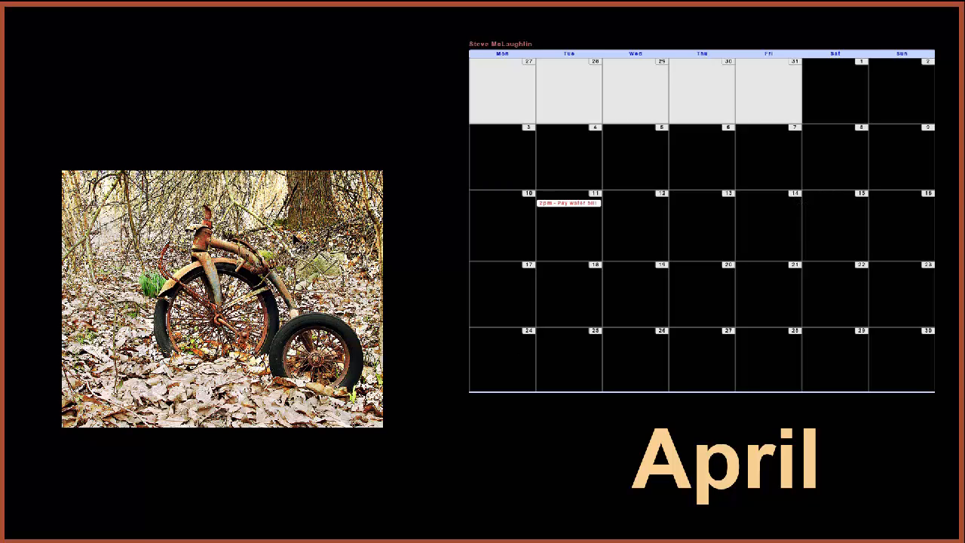
Step: Enlarge the tricycle photo with Free Transform and move it up beside the month grid, keeping it inside the frame
{"action": "left_click", "coordinate": [285, 240]}
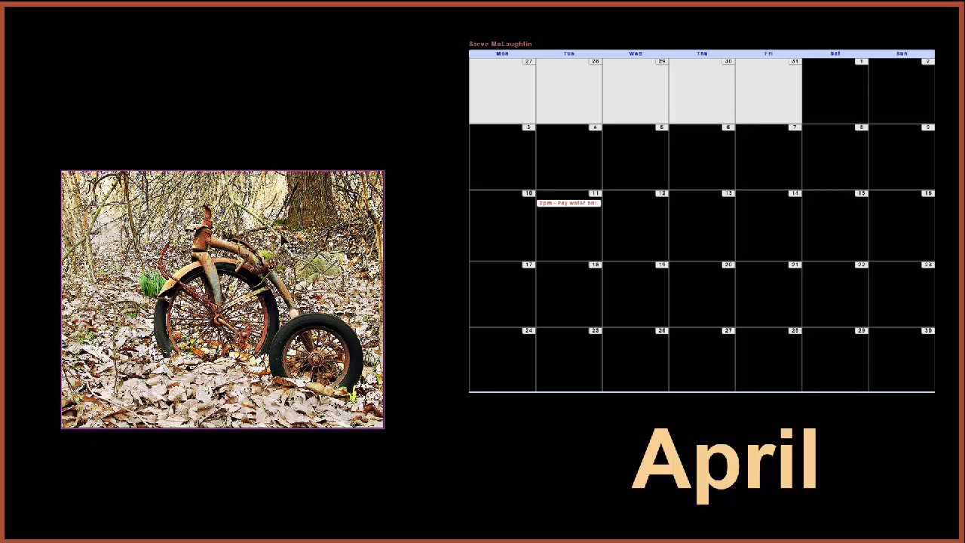
{"action": "left_click", "coordinate": [282, 237]}
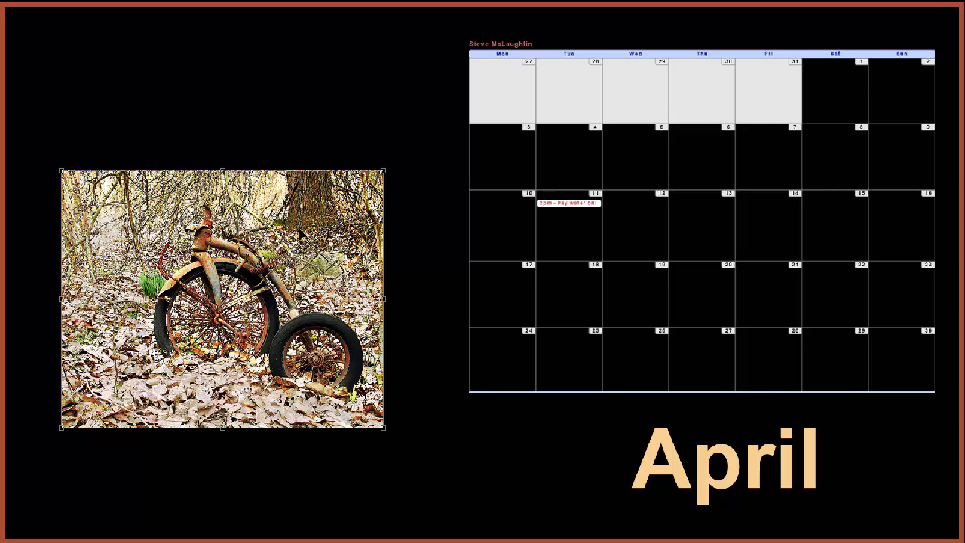
{"action": "left_click_drag", "start_coordinate": [61, 171], "coordinate": [35, 150]}
{"action": "left_click_drag", "start_coordinate": [385, 149], "coordinate": [417, 123]}
{"action": "left_click_drag", "start_coordinate": [334, 242], "coordinate": [341, 189]}
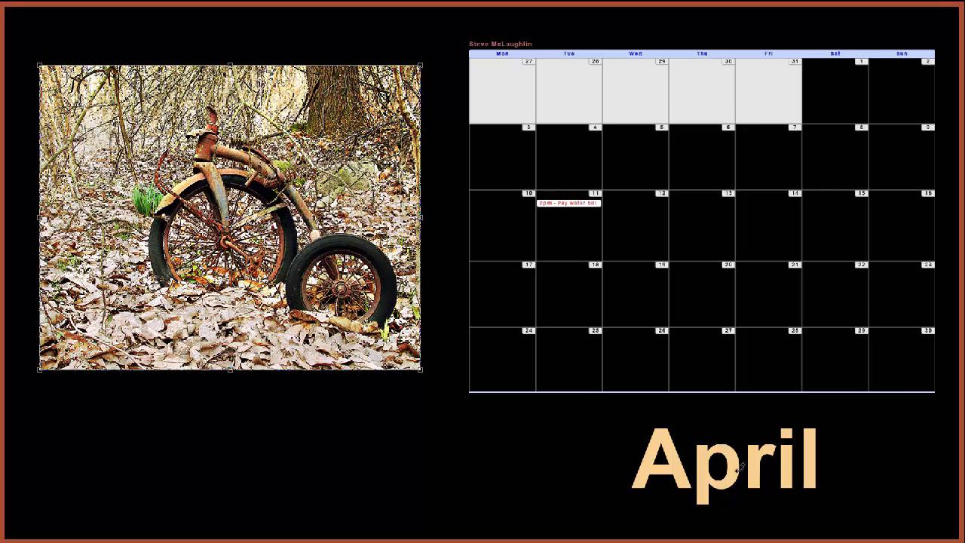